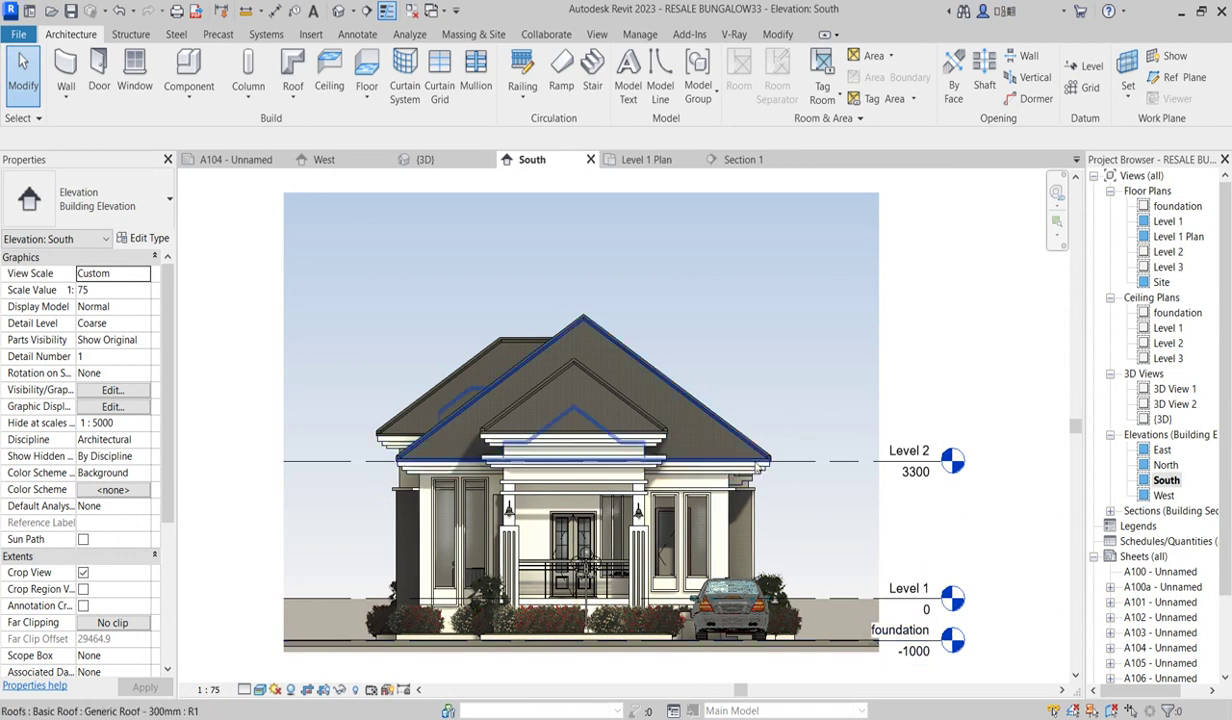
Step: Copy the Generic Roof - 300mm from its eave corner to a spot 65.3 below the original
left_click(730, 442)
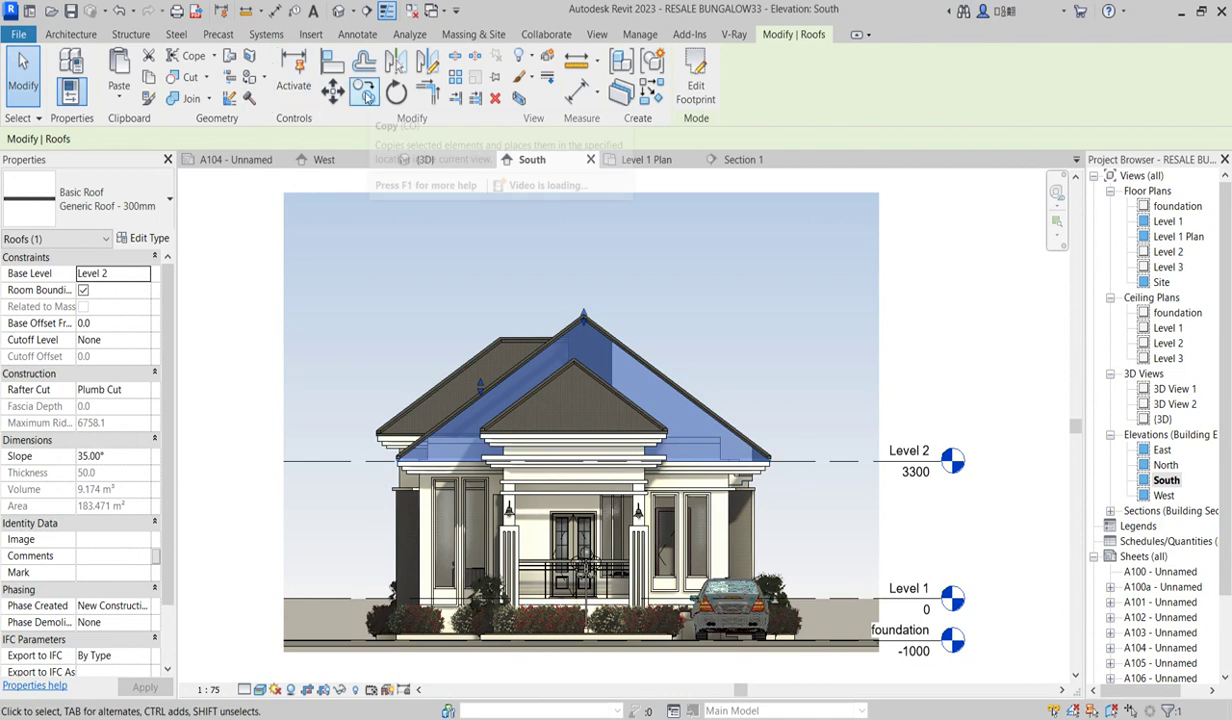
left_click(365, 93)
scroll(756, 464, "up", 5)
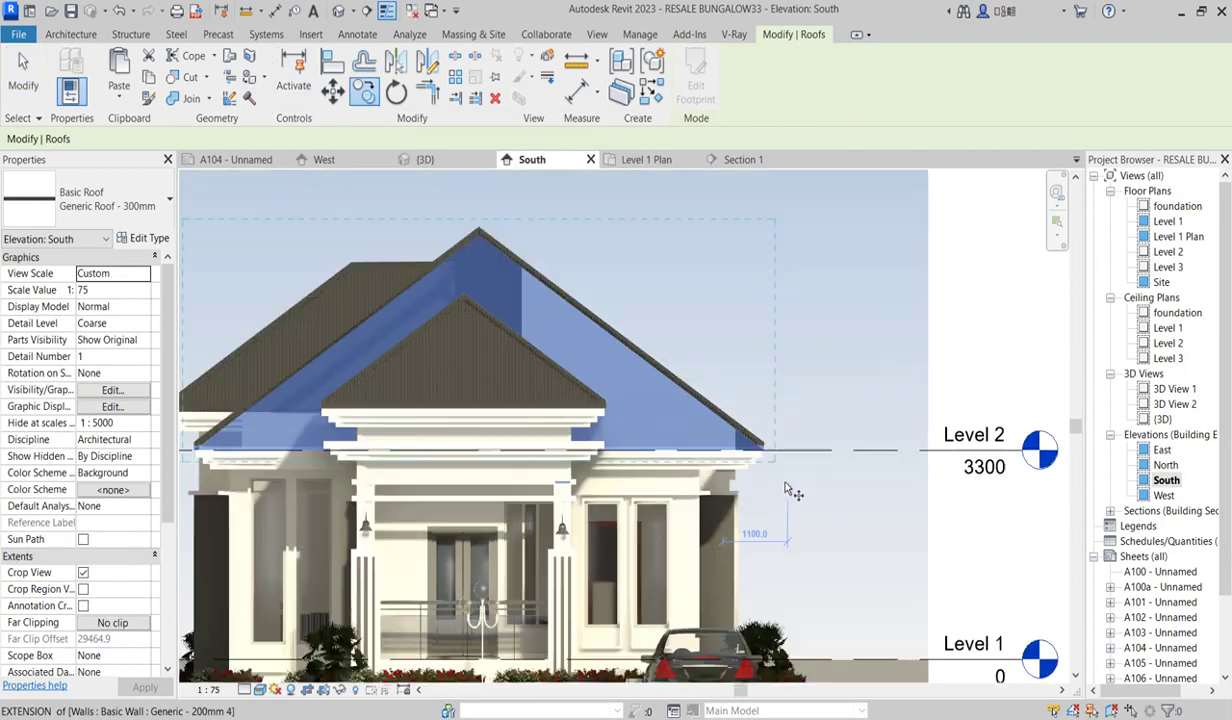
scroll(738, 410, "up", 2)
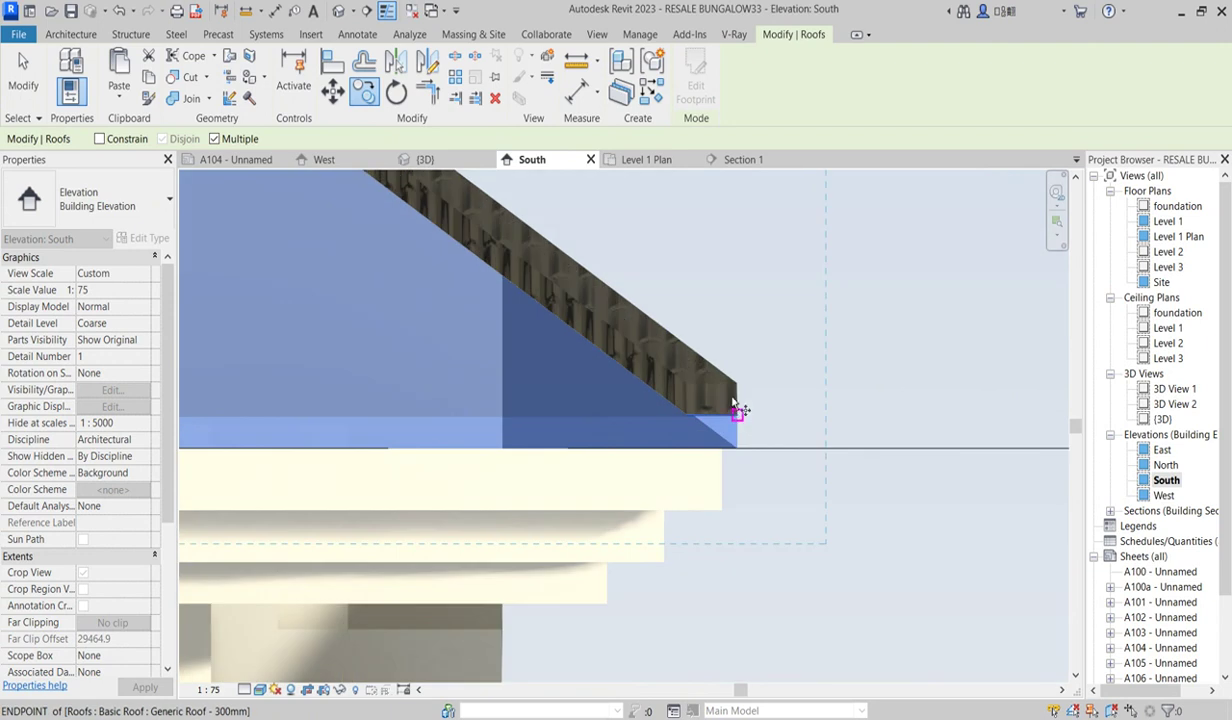
left_click(736, 385)
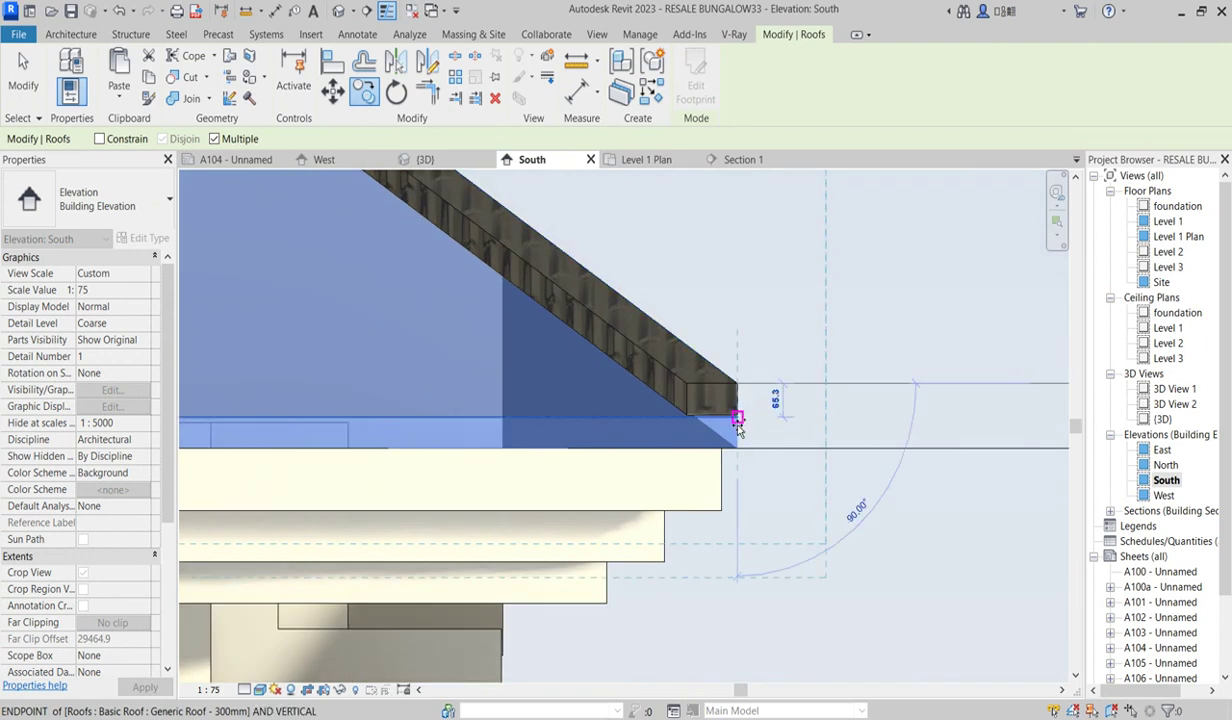
left_click(737, 425)
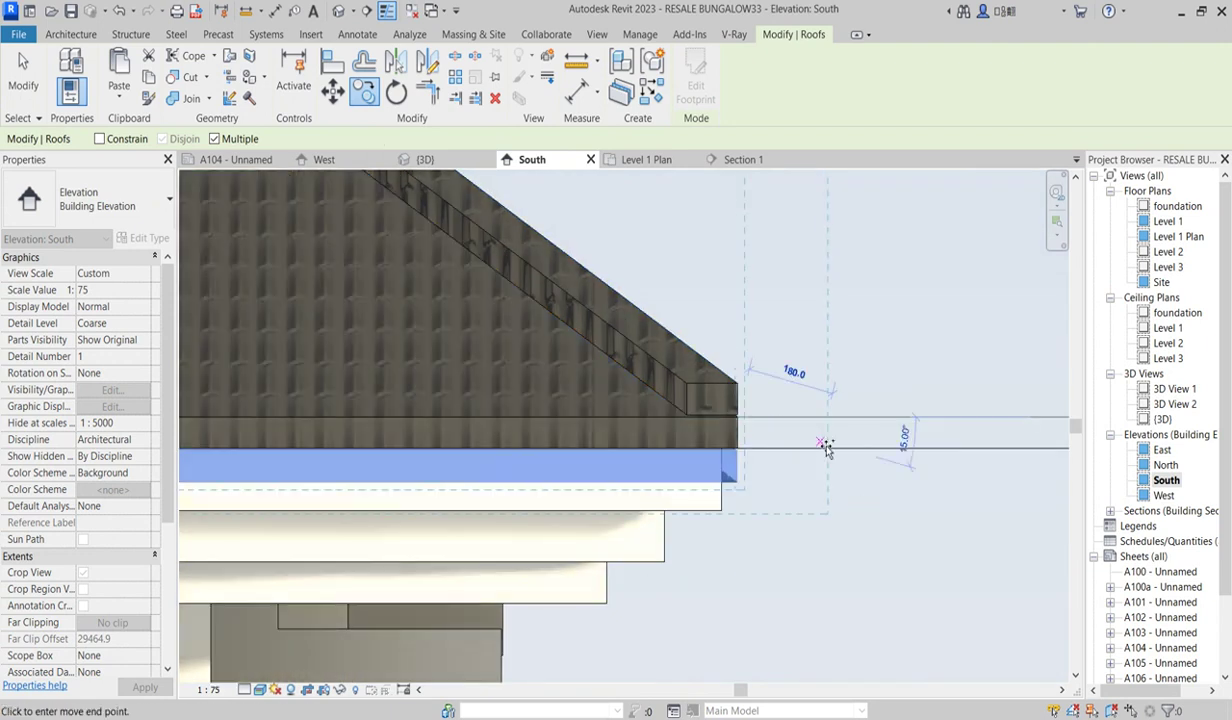
key("Escape")
scroll(820, 440, "down", 5)
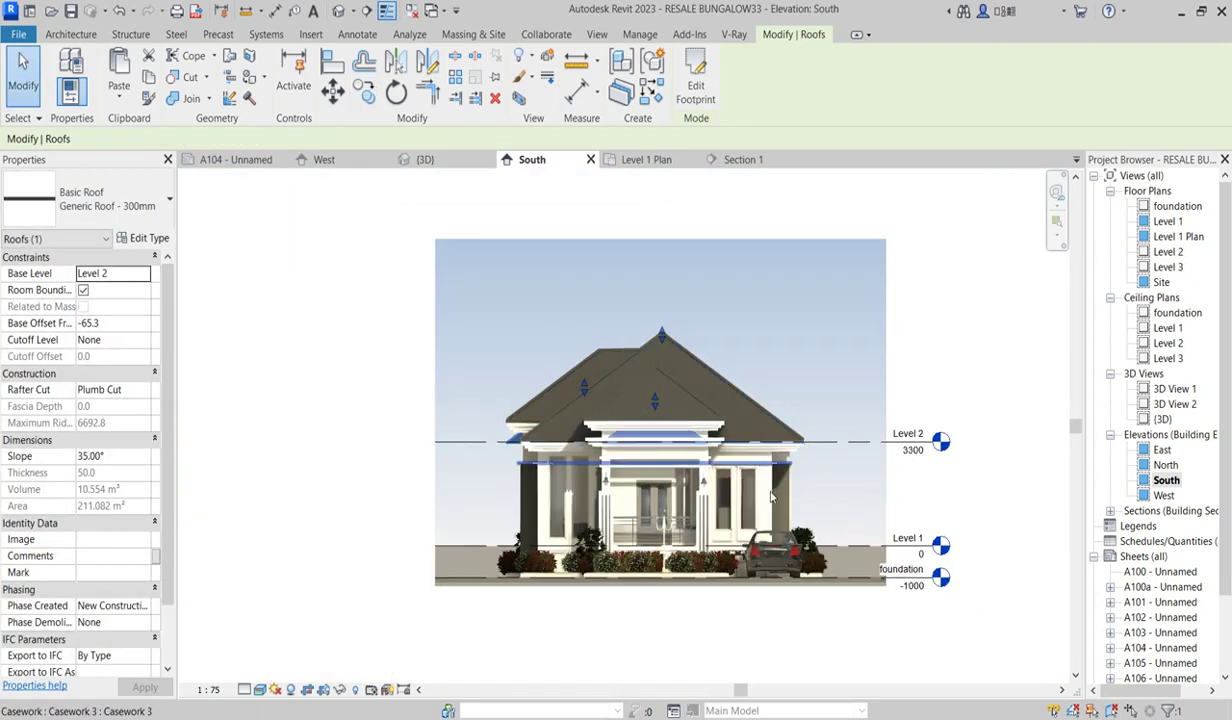
left_click(990, 294)
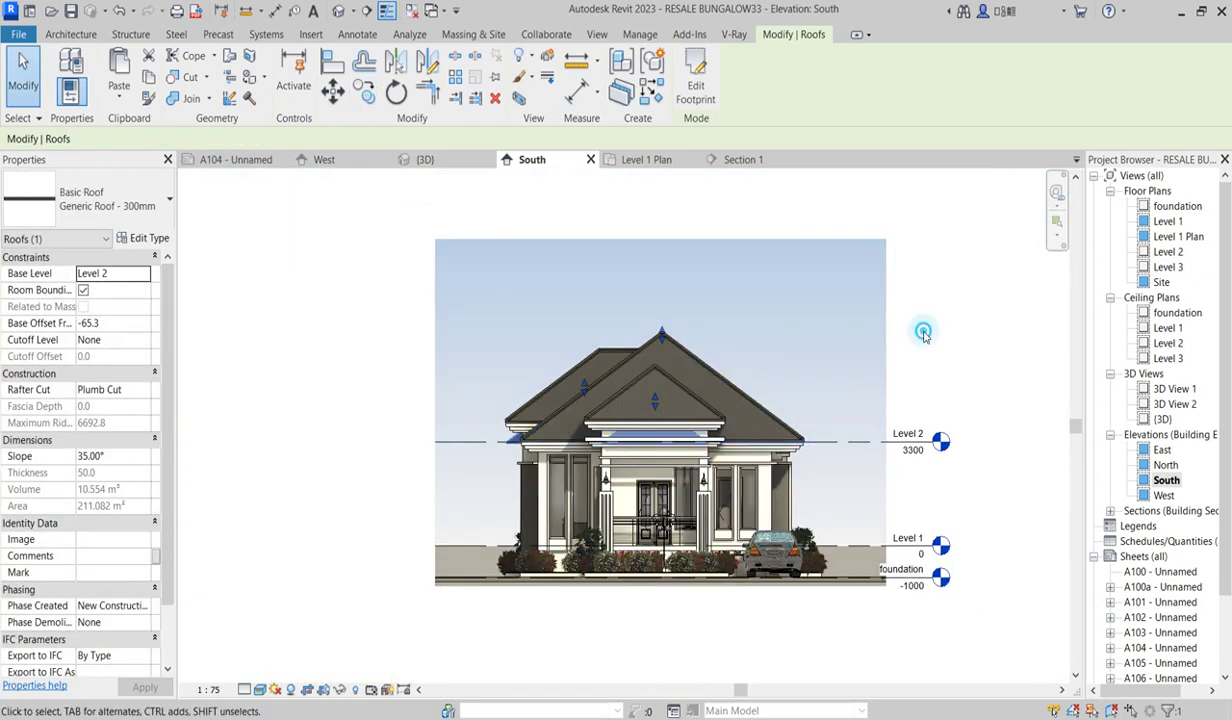
Step: Open the (3D) view, zoom to the eave corner, and select the layered roof to inspect it
double_click(1161, 419)
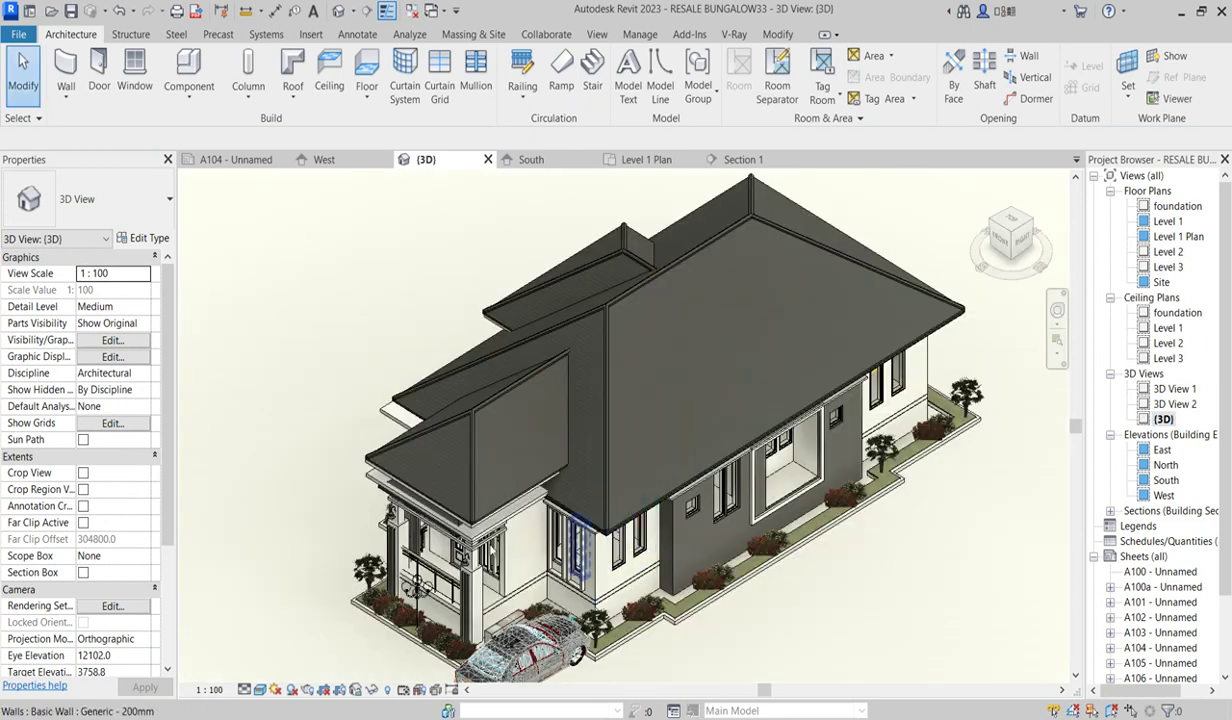
scroll(617, 578, "up", 8)
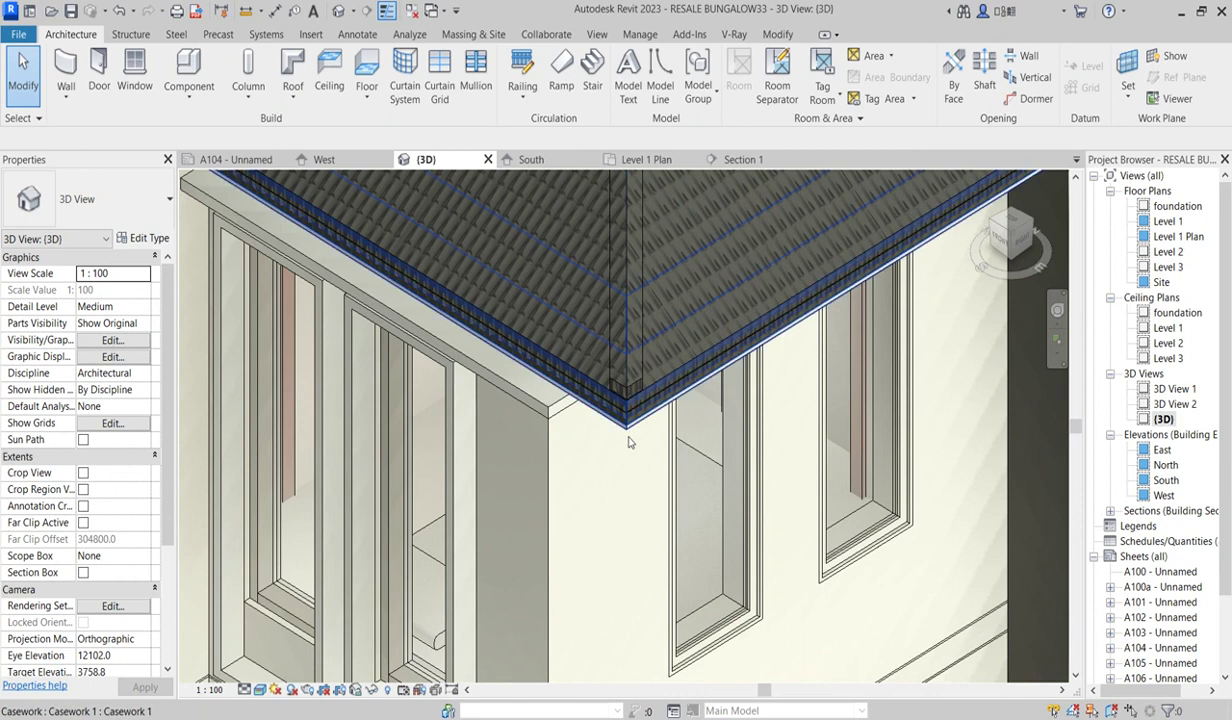
left_click(628, 442)
scroll(614, 517, "up", 5)
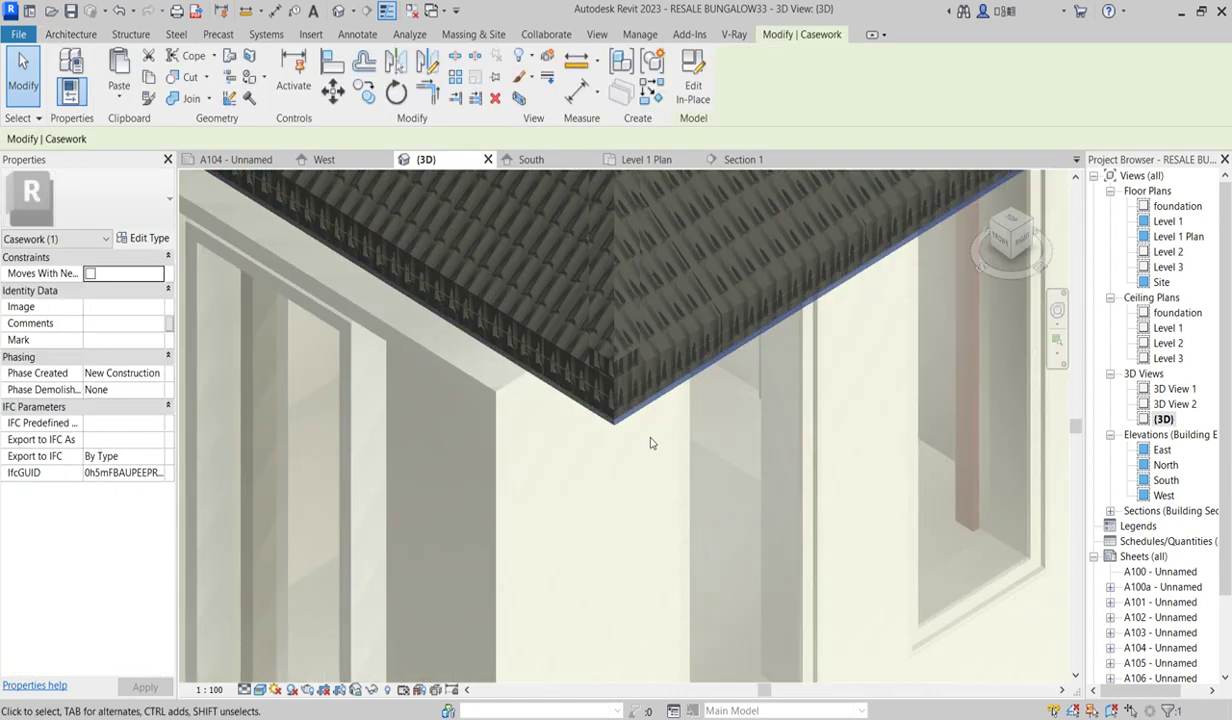
left_click(648, 571)
scroll(648, 571, "down", 2)
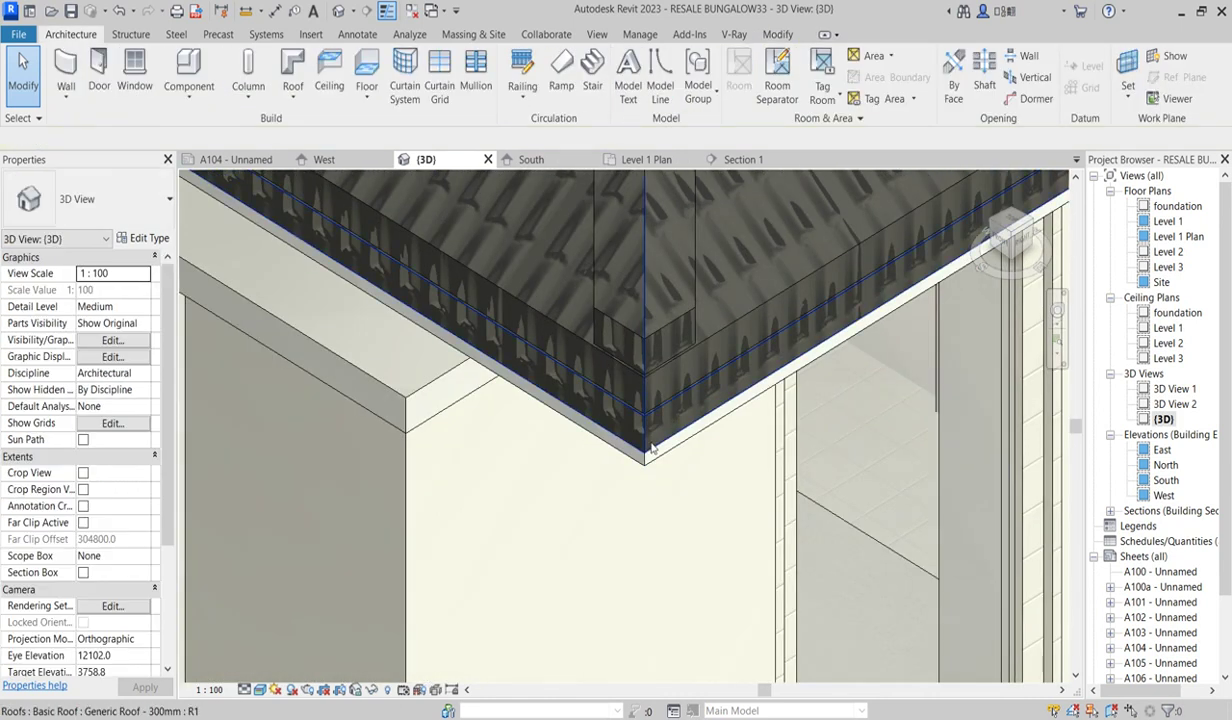
left_click(640, 443)
scroll(650, 620, "down", 4)
scroll(620, 450, "down", 6)
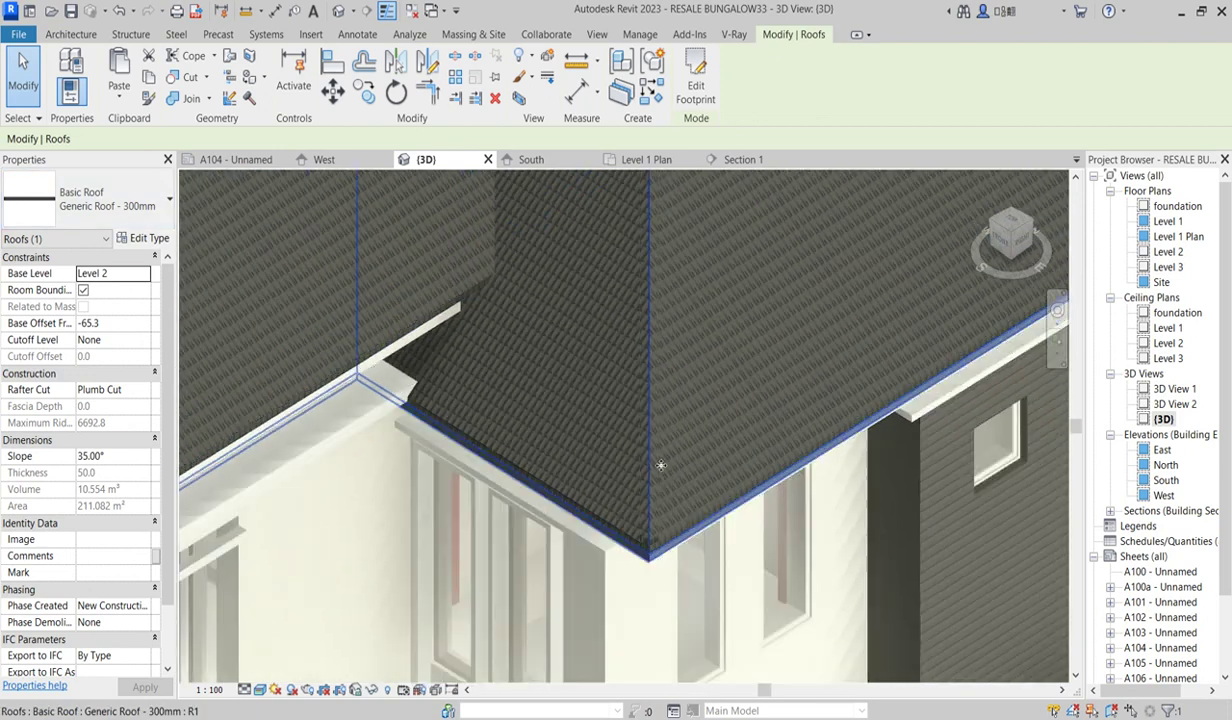
Step: Change the copied roof's type to Sloped Glazing and bring up its Type Properties
left_click(156, 216)
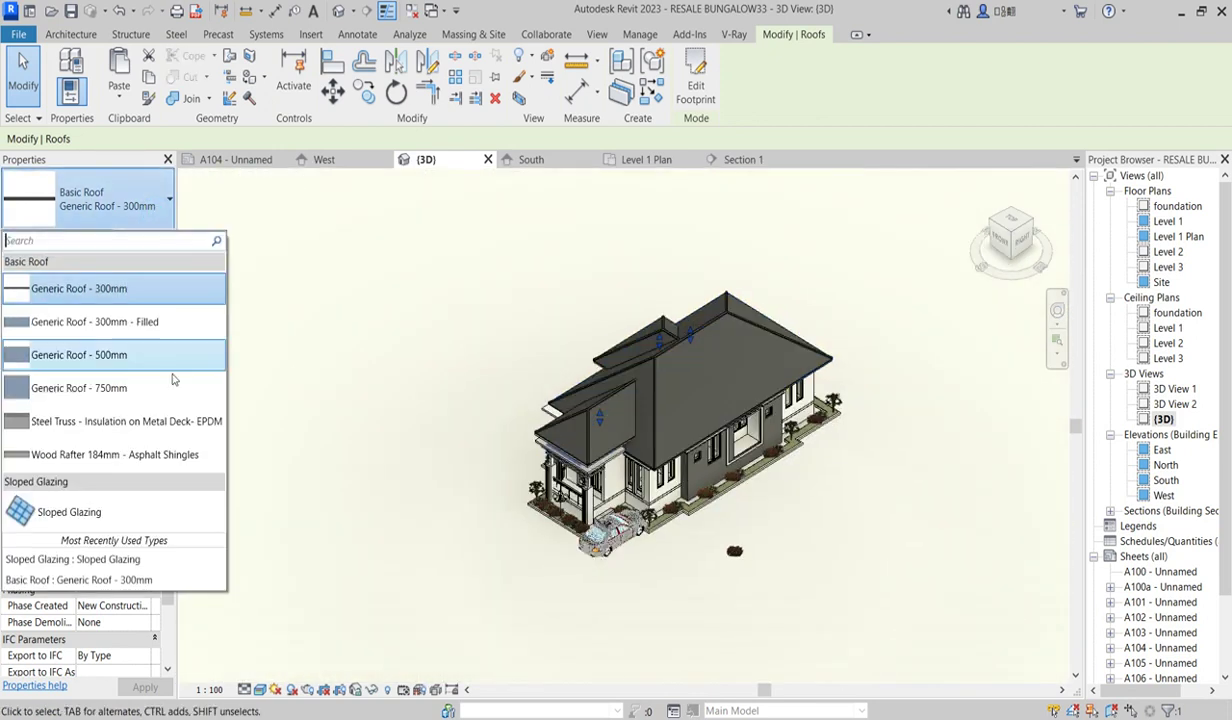
left_click(50, 515)
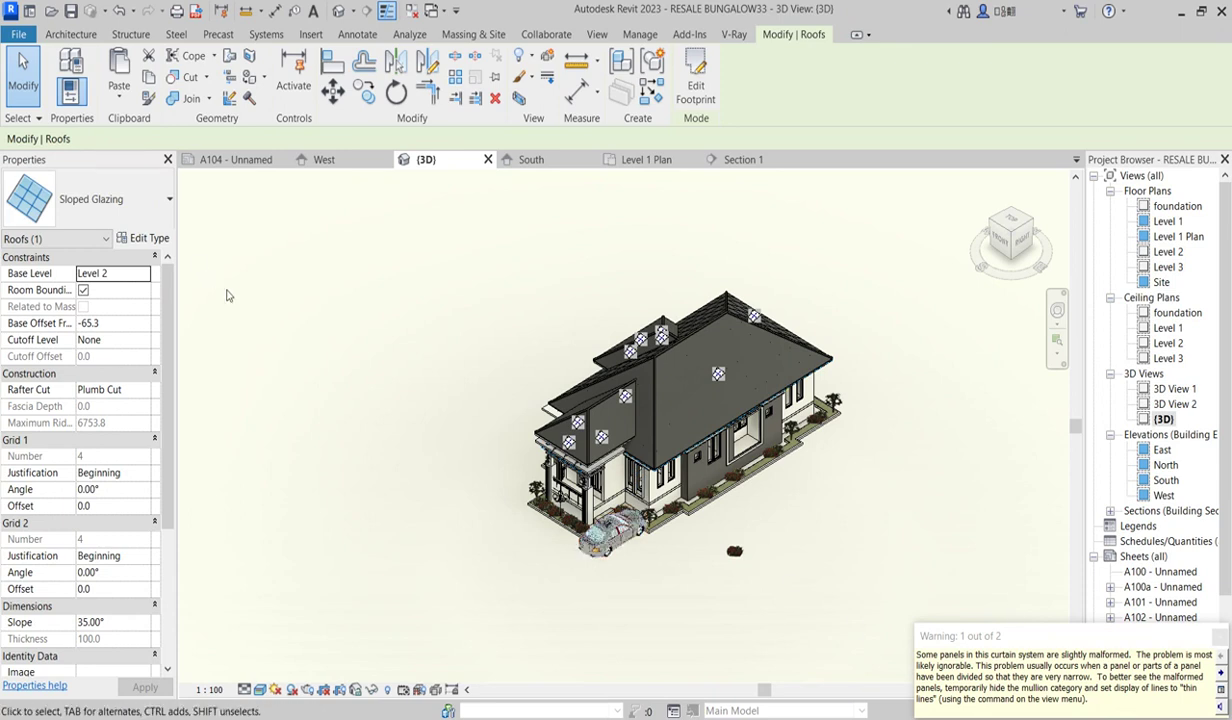
left_click(150, 239)
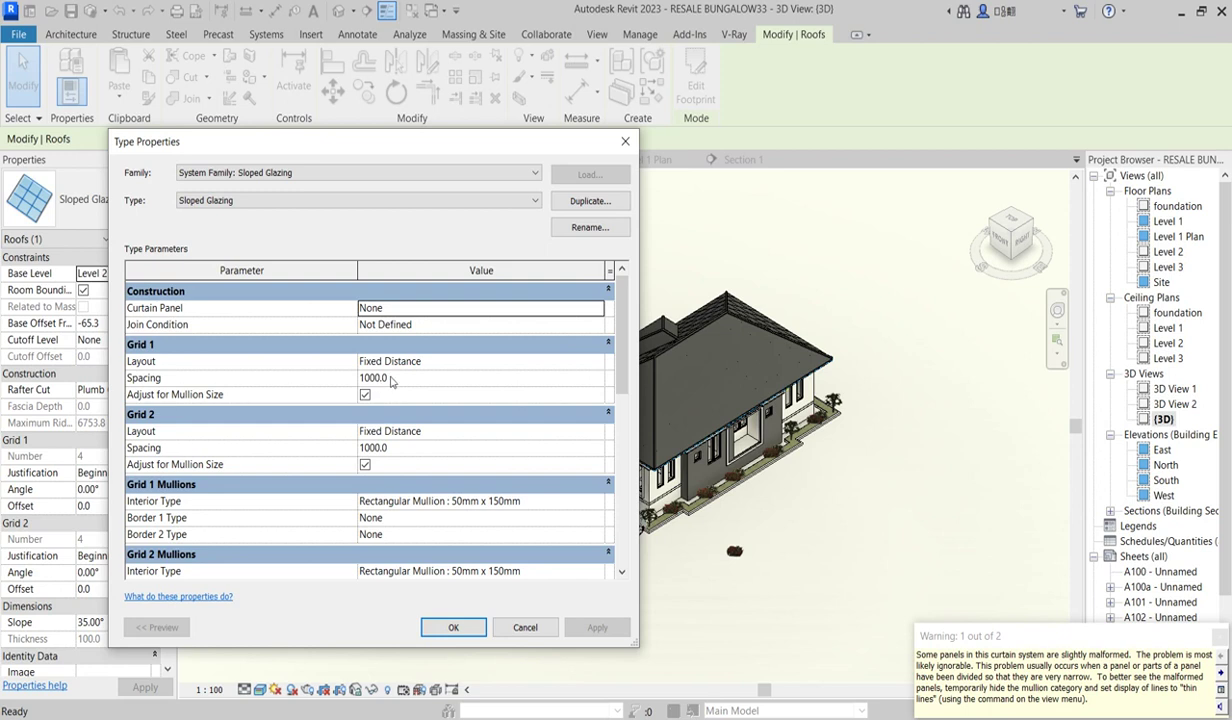
Step: Keep Grid 1 at a Fixed Distance layout with 1000 spacing
left_click(597, 361)
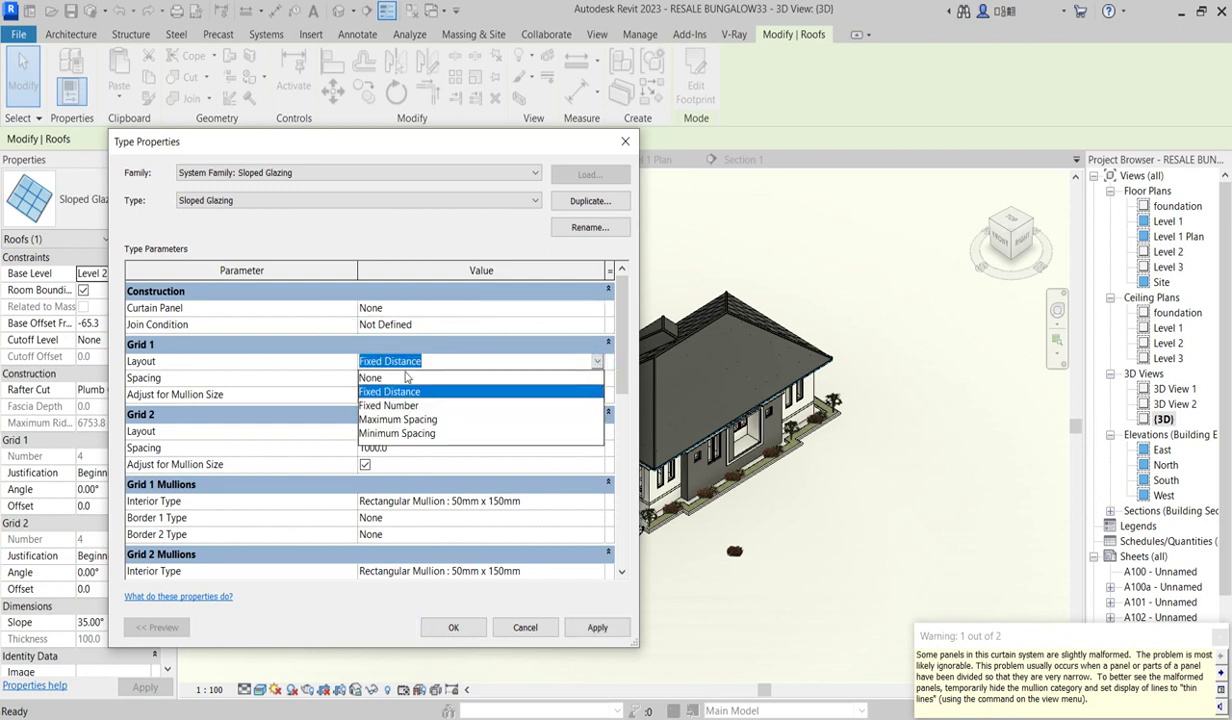
left_click(391, 392)
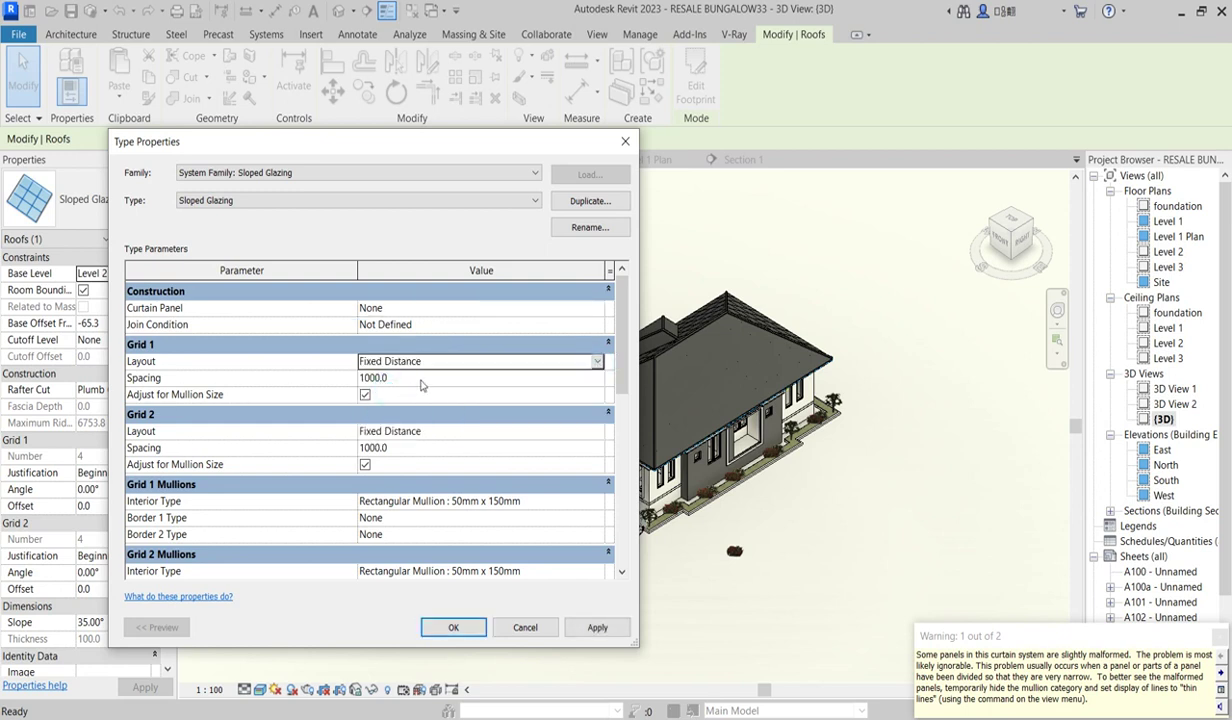
left_click(429, 384)
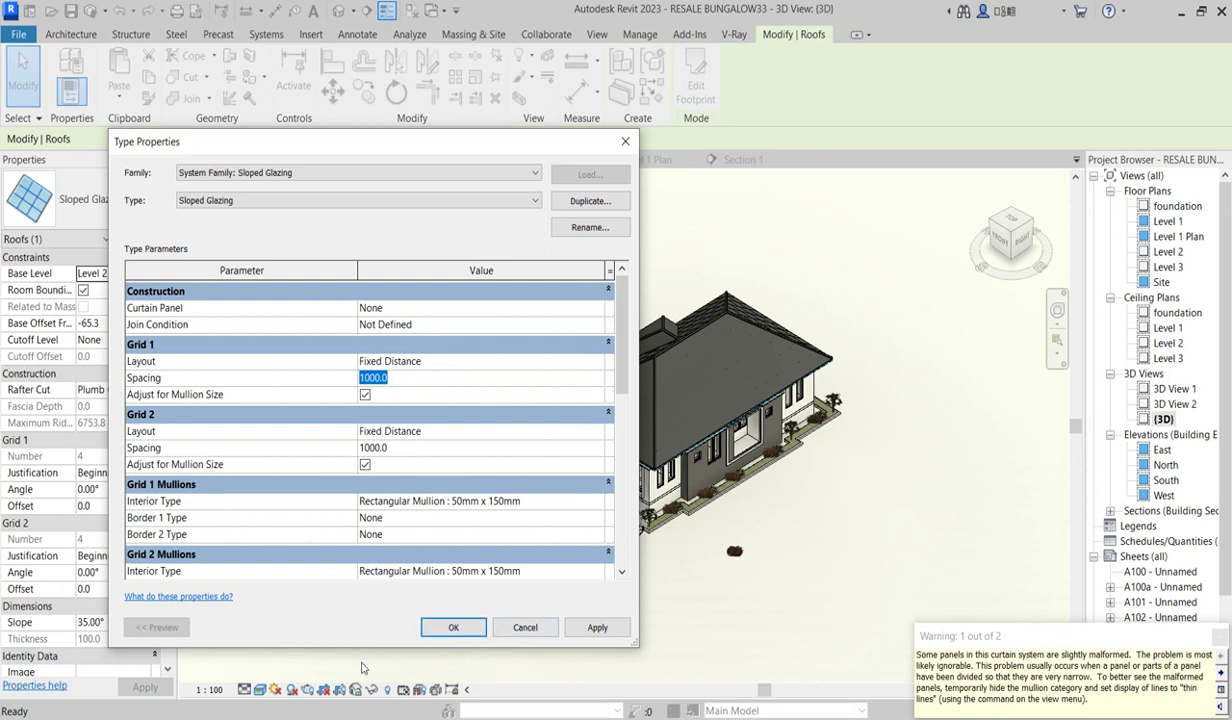
scroll(646, 377, "down", 6)
scroll(650, 380, "up", 6)
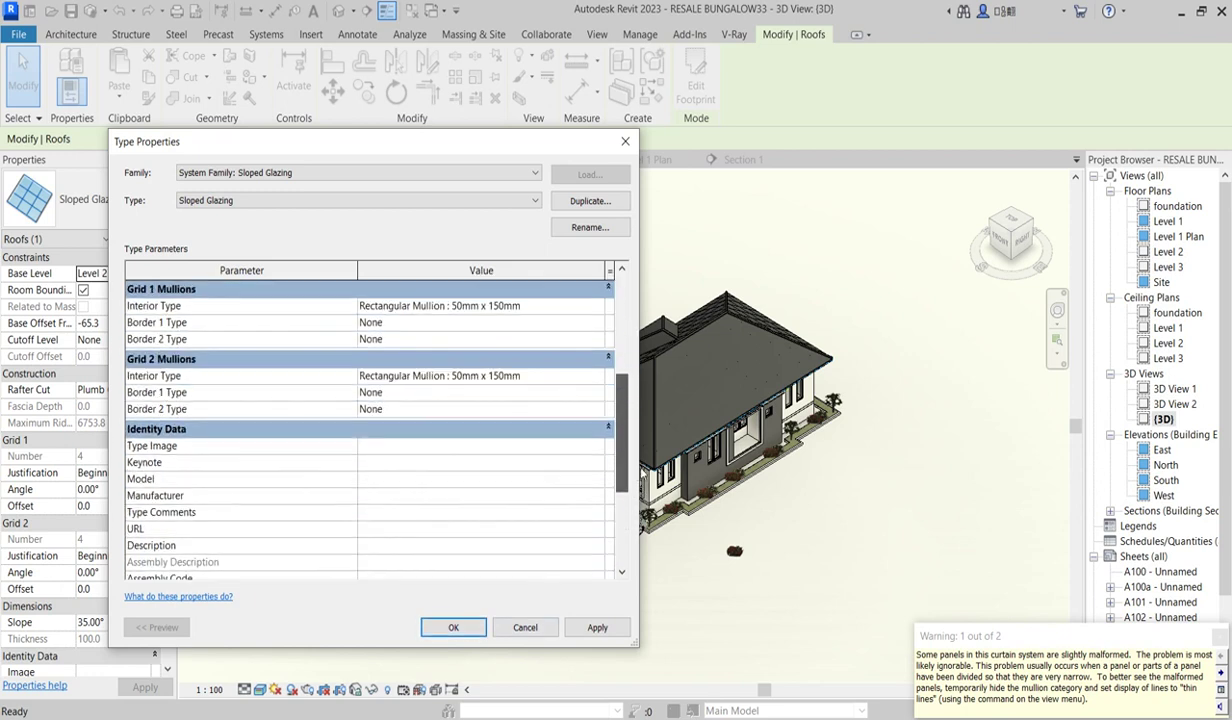
scroll(652, 383, "up", 1)
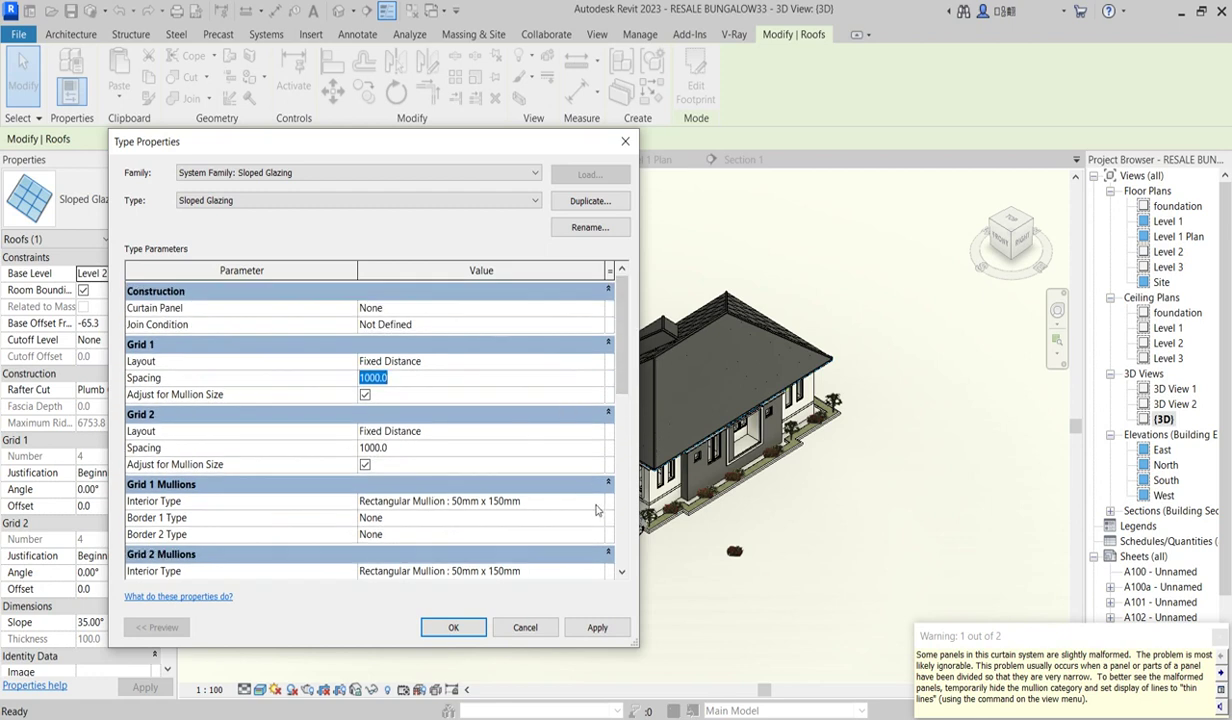
Step: Use Rectangular Mullion : 50mm x 150mm for Grid 1 interior mullions and confirm the type settings
left_click(597, 506)
left_click(597, 503)
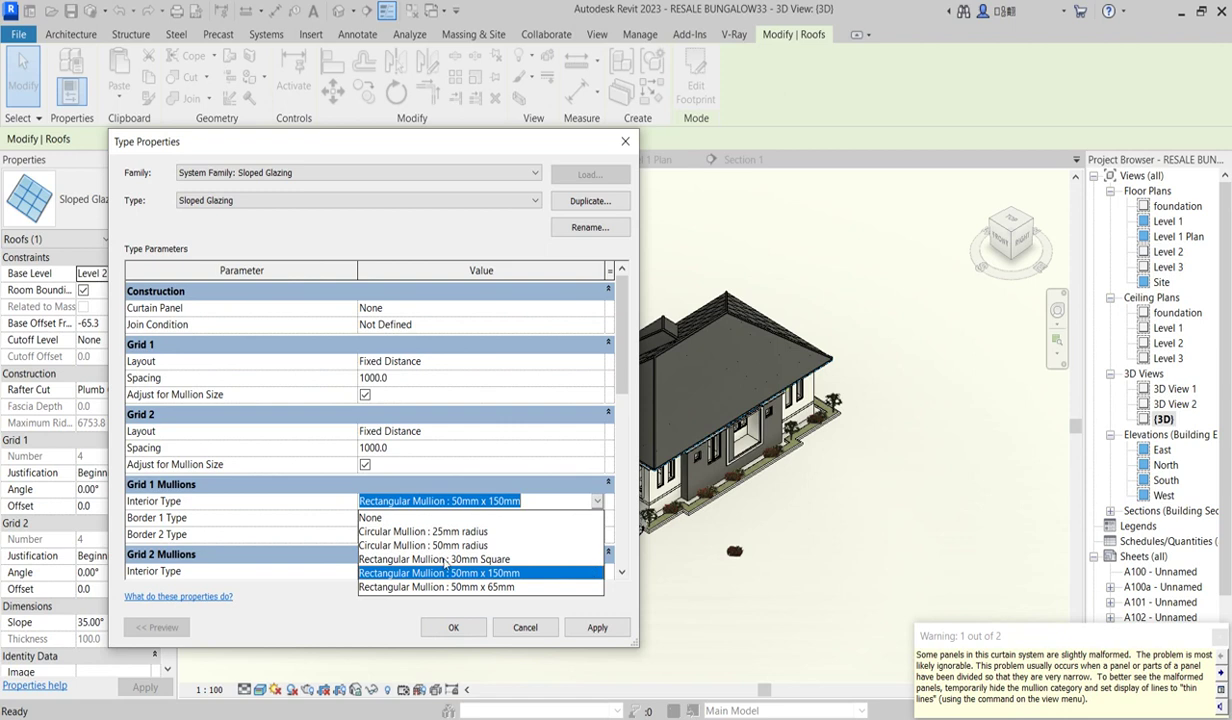
left_click(484, 574)
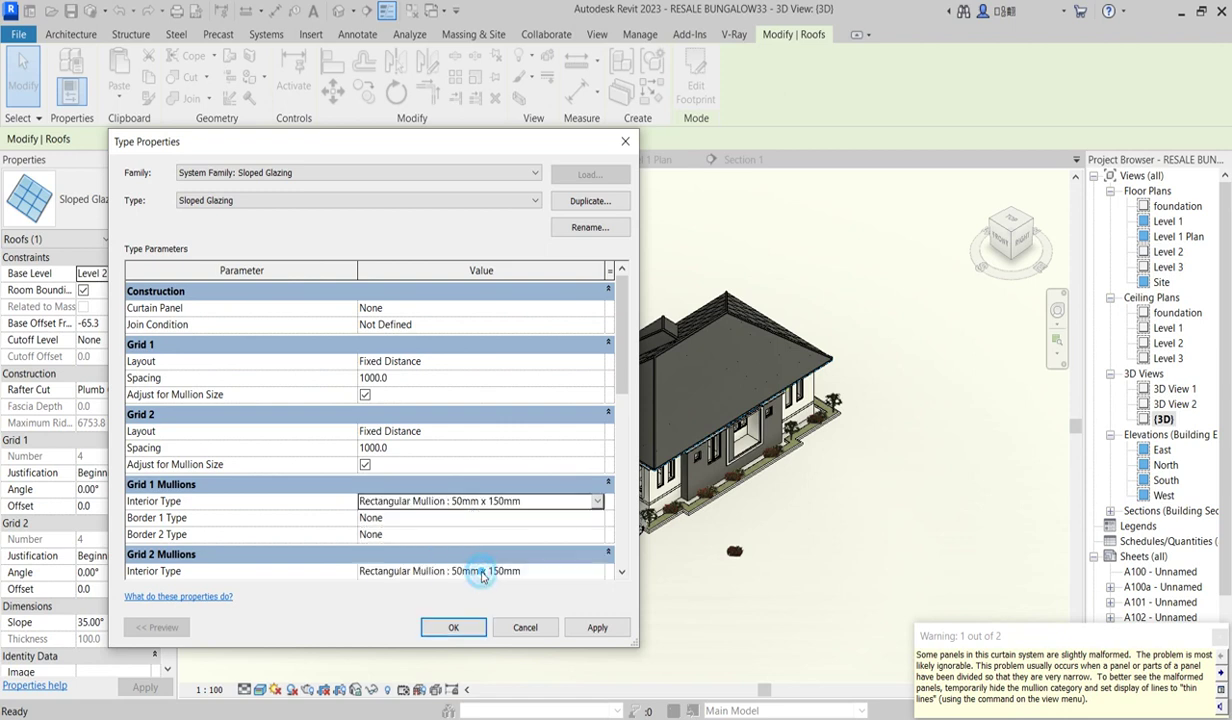
left_click(455, 628)
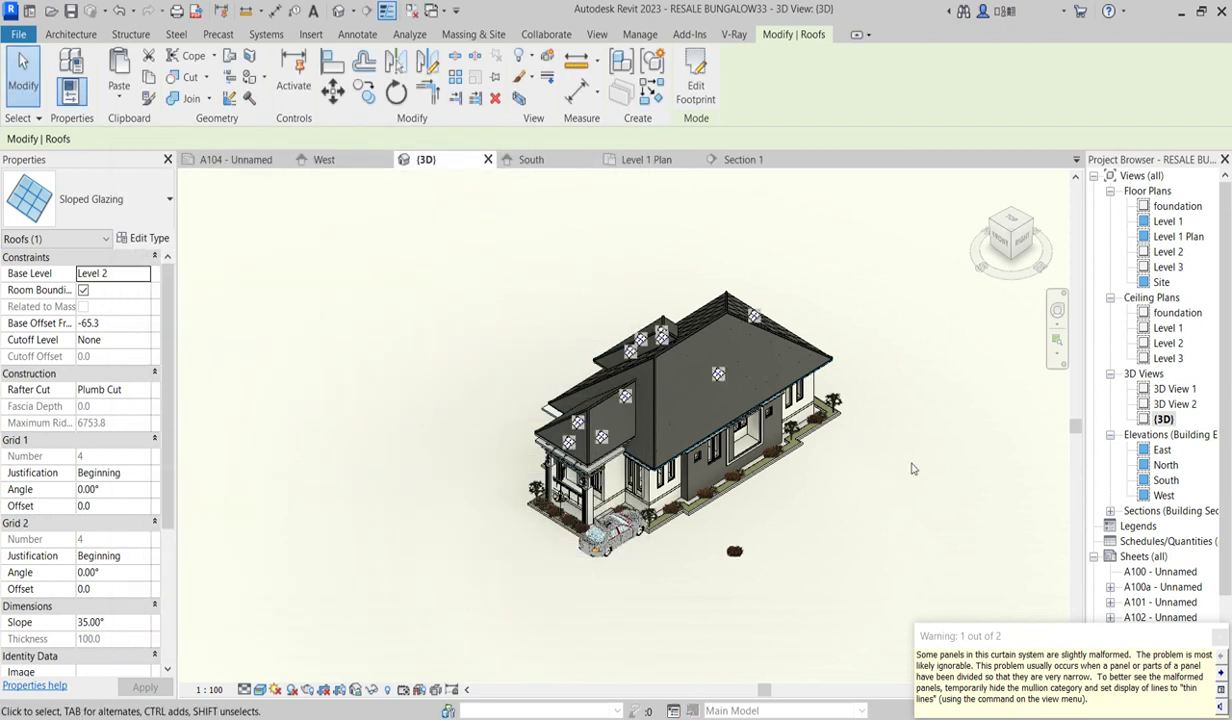
Step: Hide the original shingle roof in the 3D view using Hide in View > Elements
left_click(929, 467)
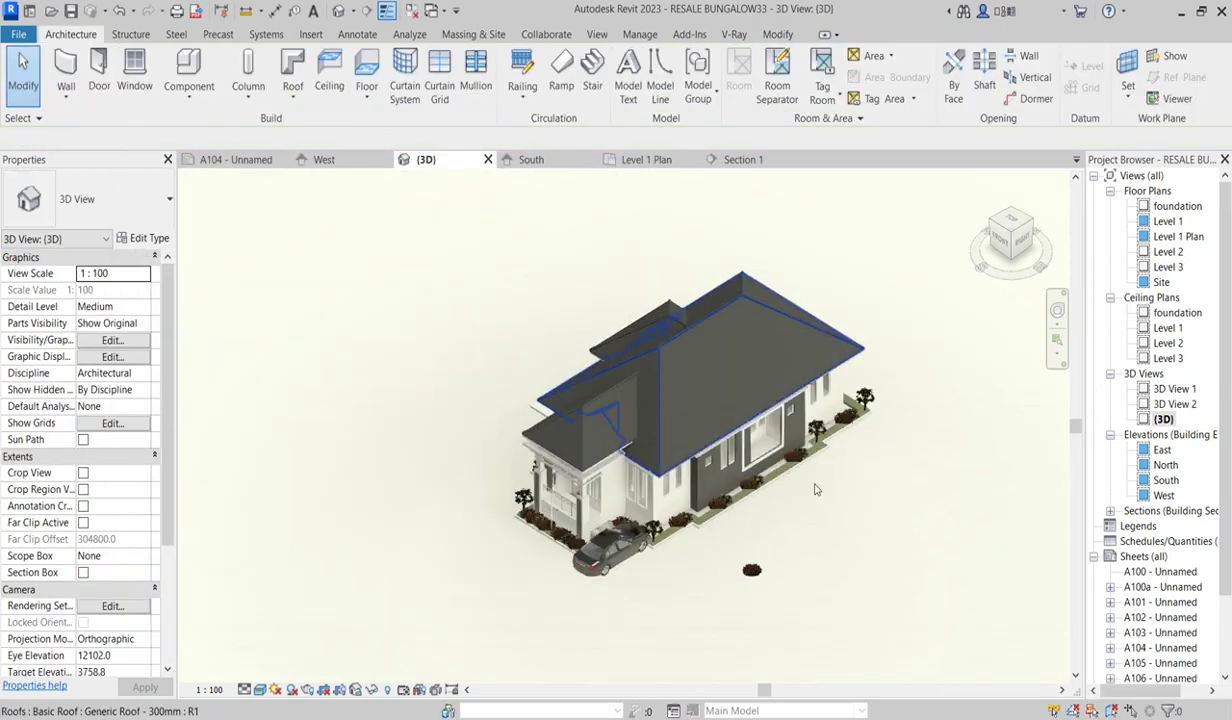
scroll(693, 378, "up", 5)
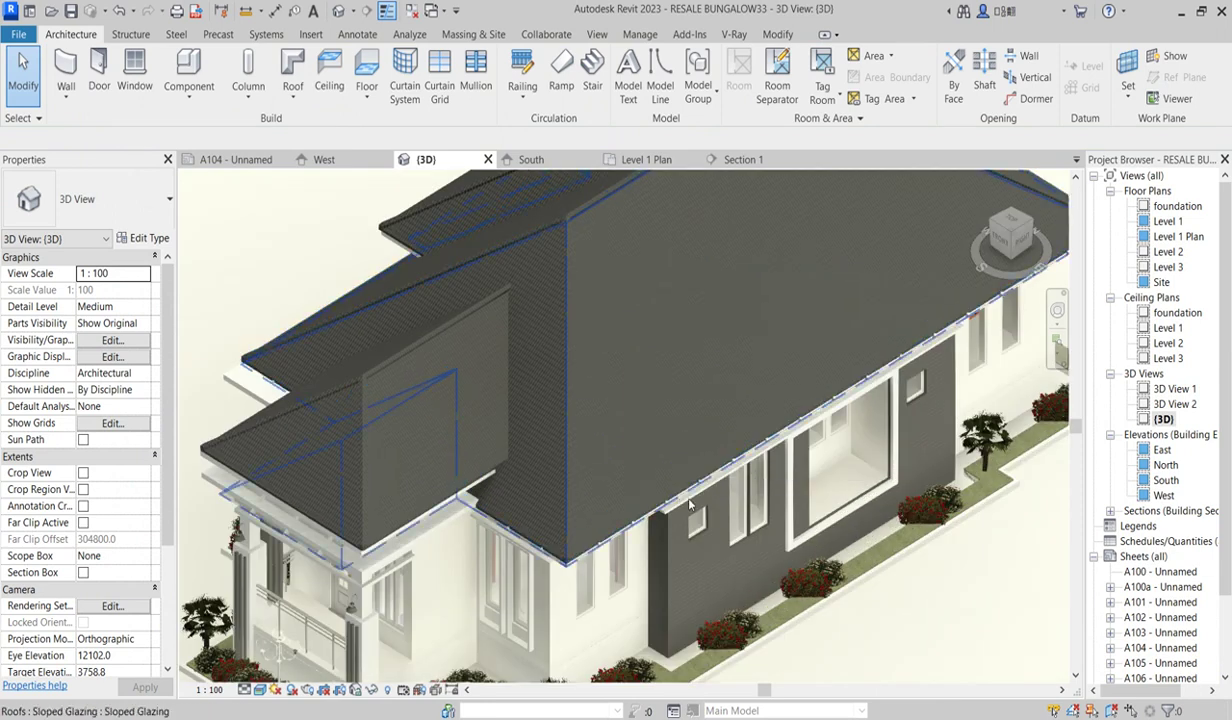
left_click(683, 484)
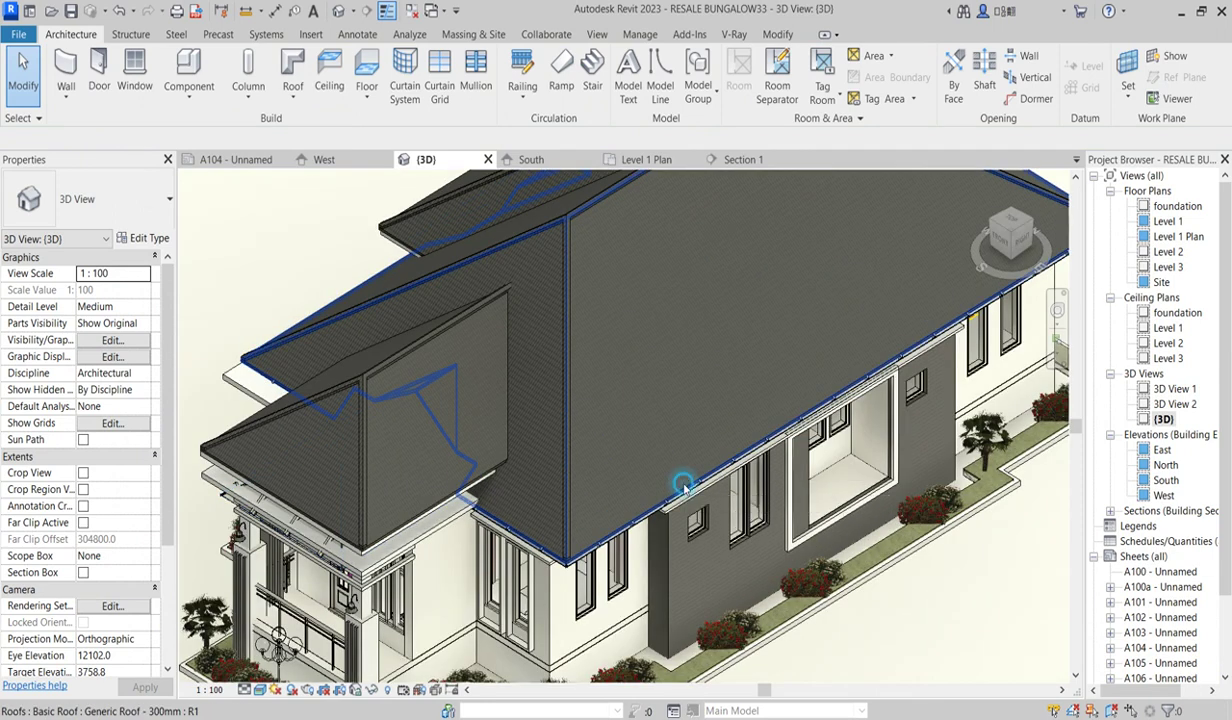
right_click(684, 484)
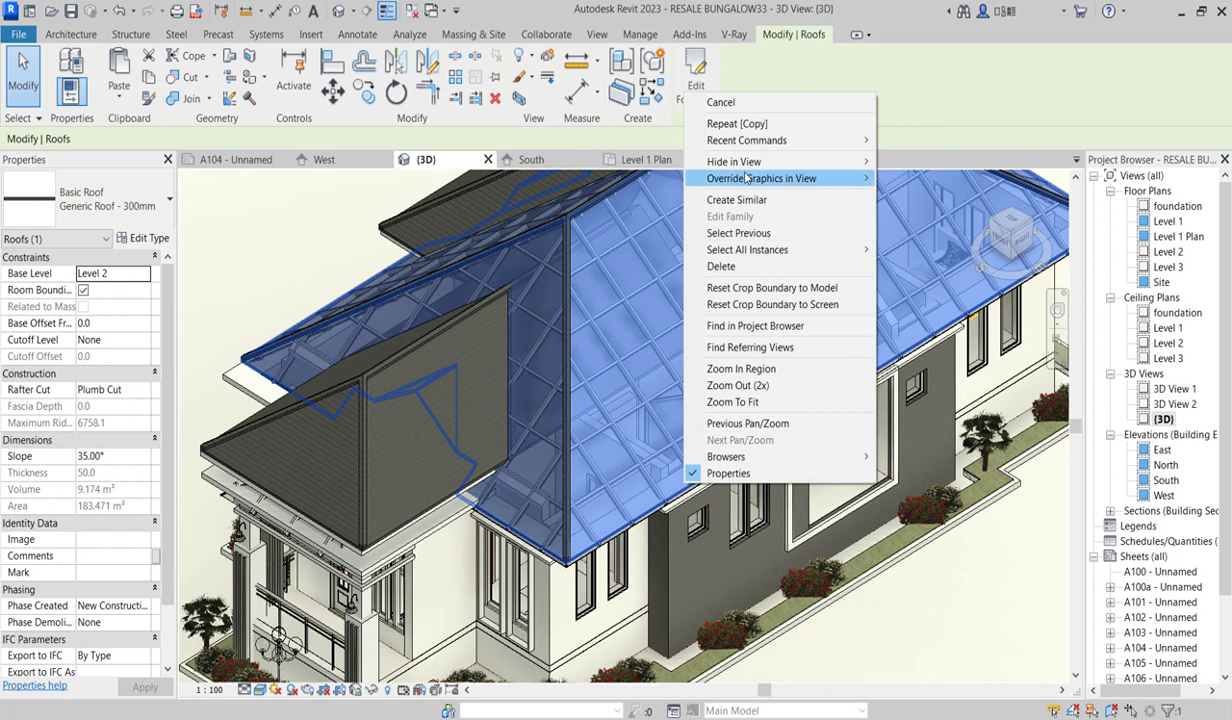
mouse_move(751, 165)
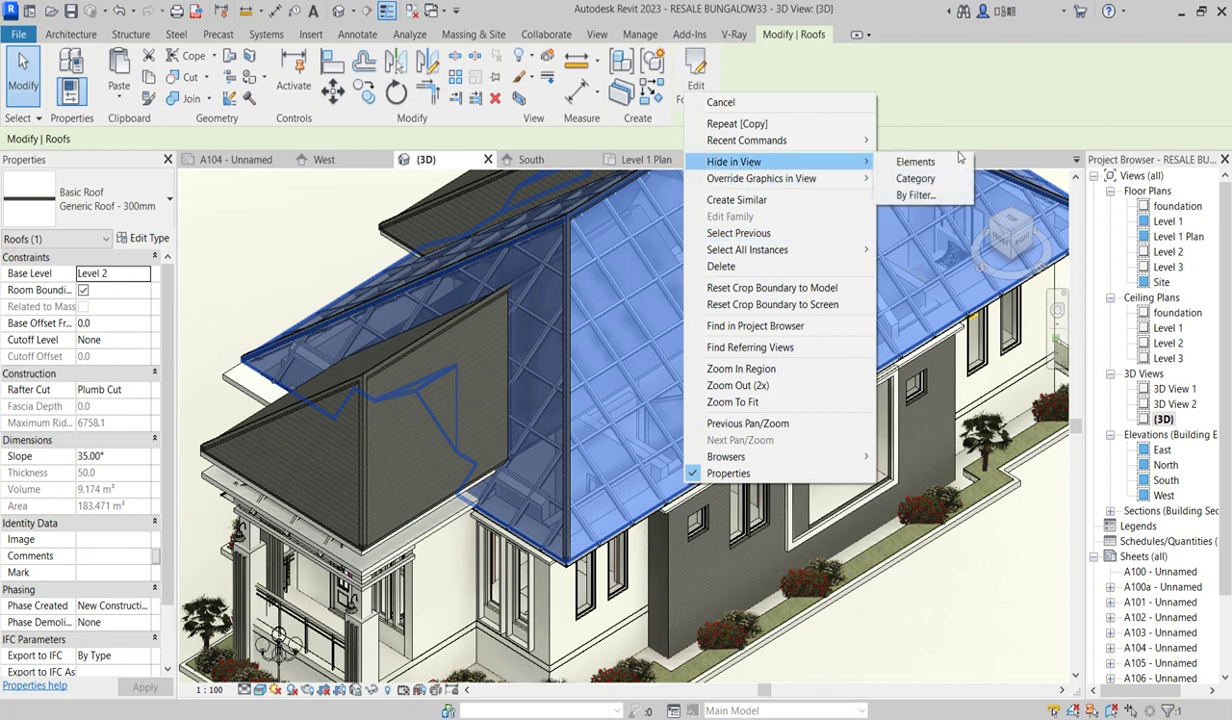
left_click(915, 178)
scroll(503, 385, "down", 3)
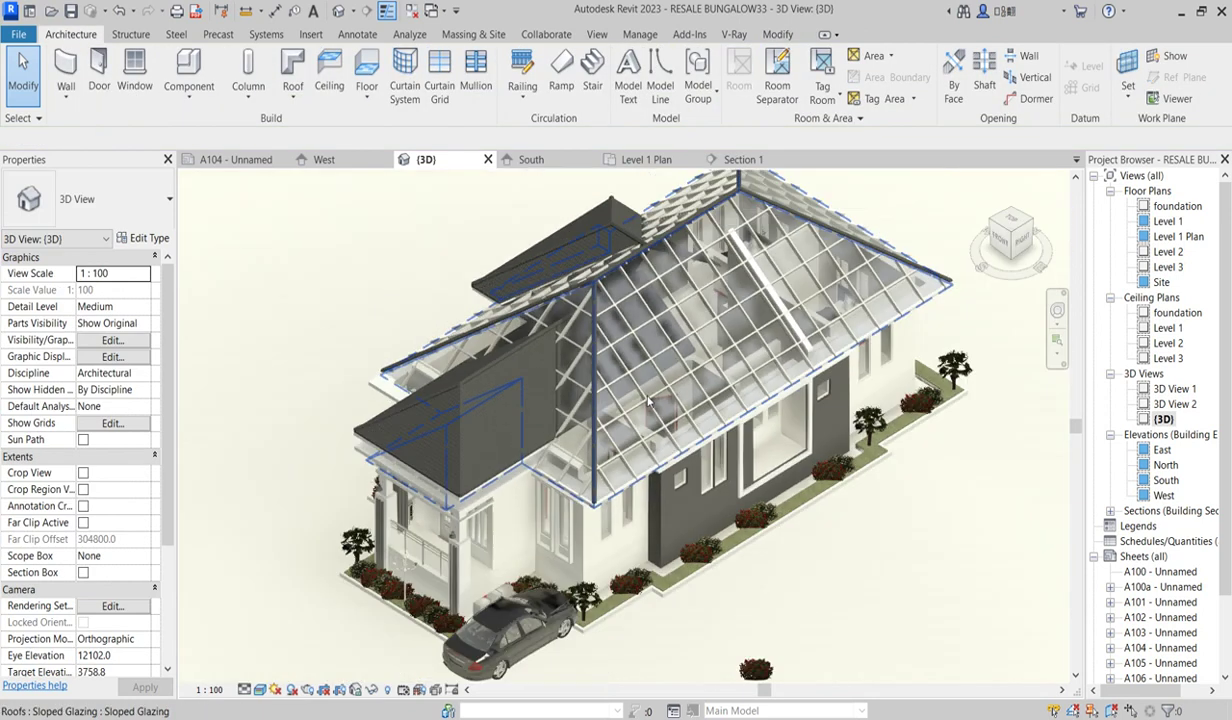
middle_click_drag(503, 385, 446, 565, "shift")
scroll(446, 565, "up", 5)
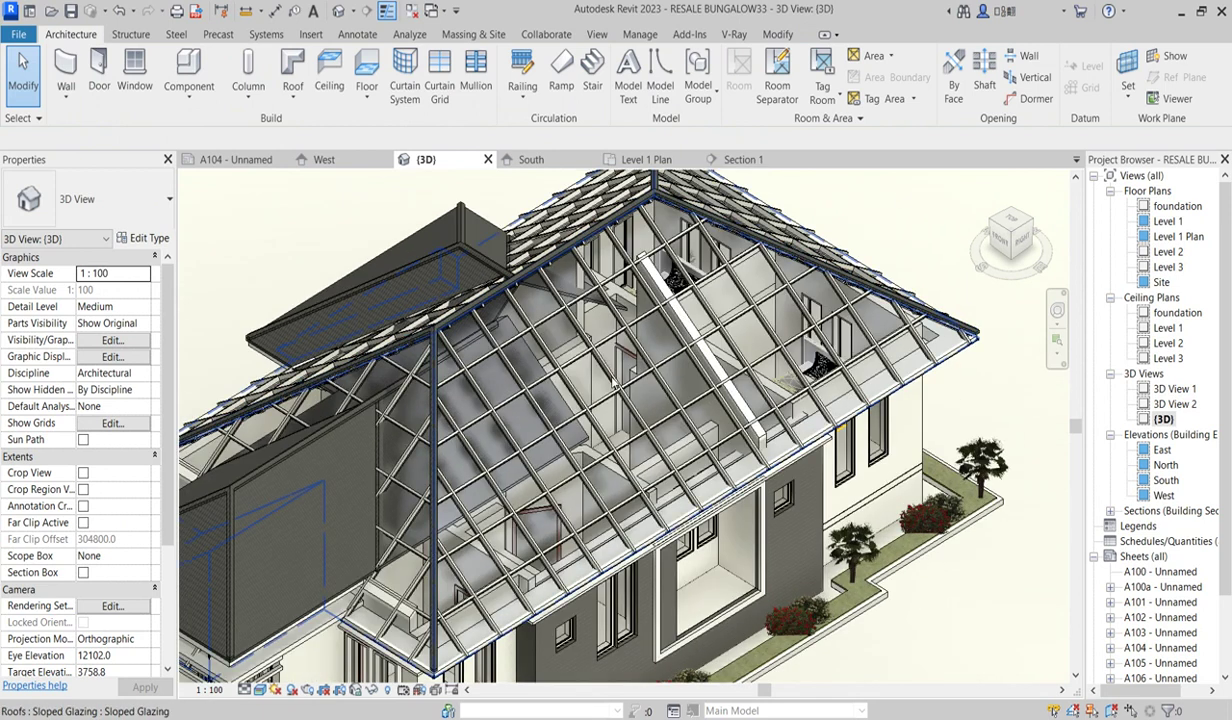
scroll(663, 342, "up", 3)
middle_click_drag(663, 342, 819, 304, "shift")
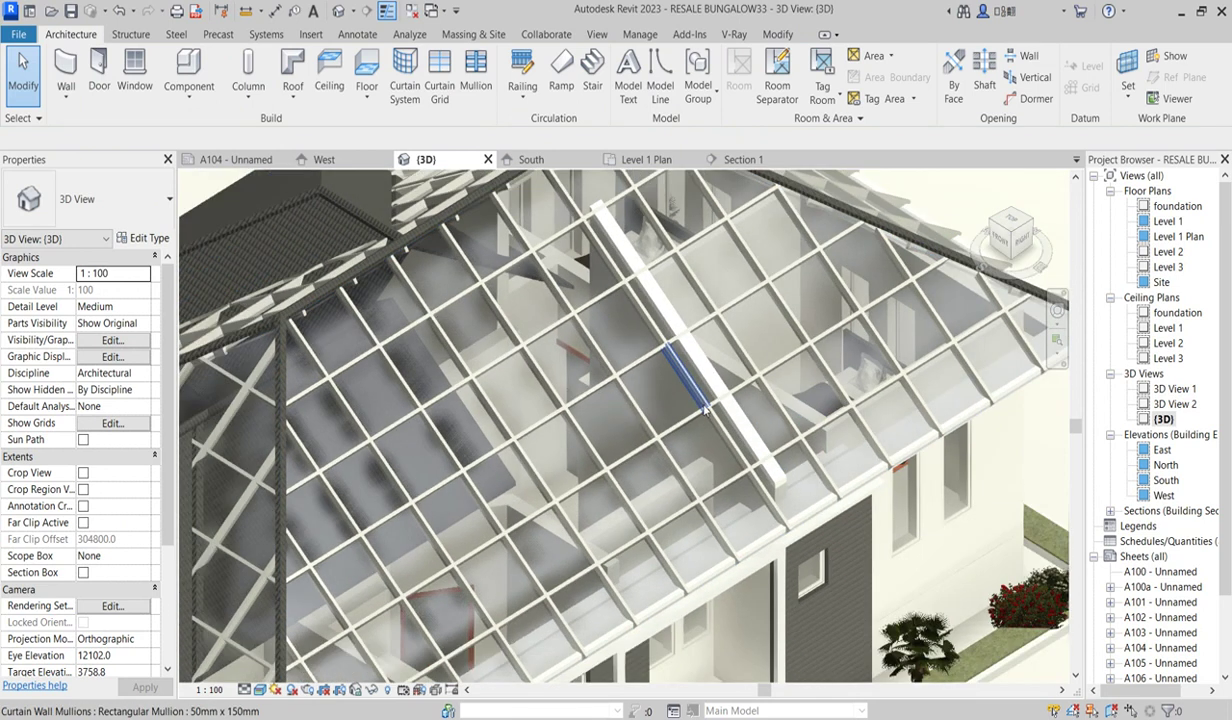
scroll(819, 304, "down", 3)
scroll(818, 304, "up", 5)
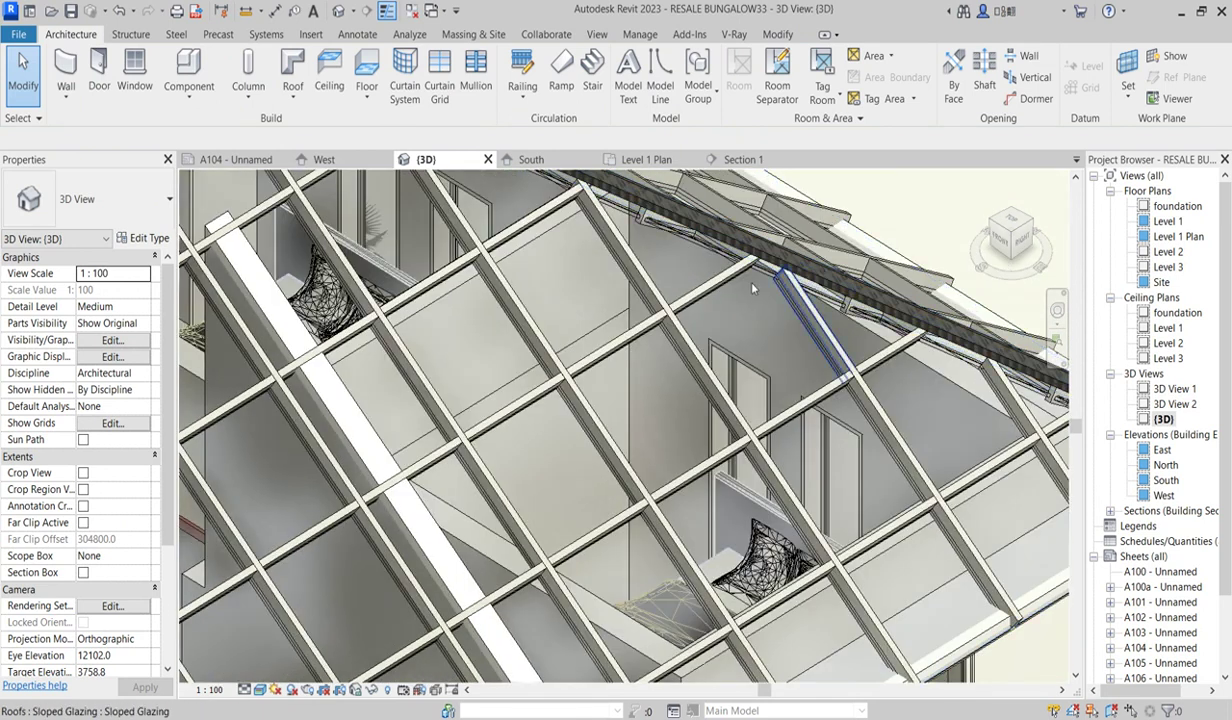
scroll(650, 340, "down", 5)
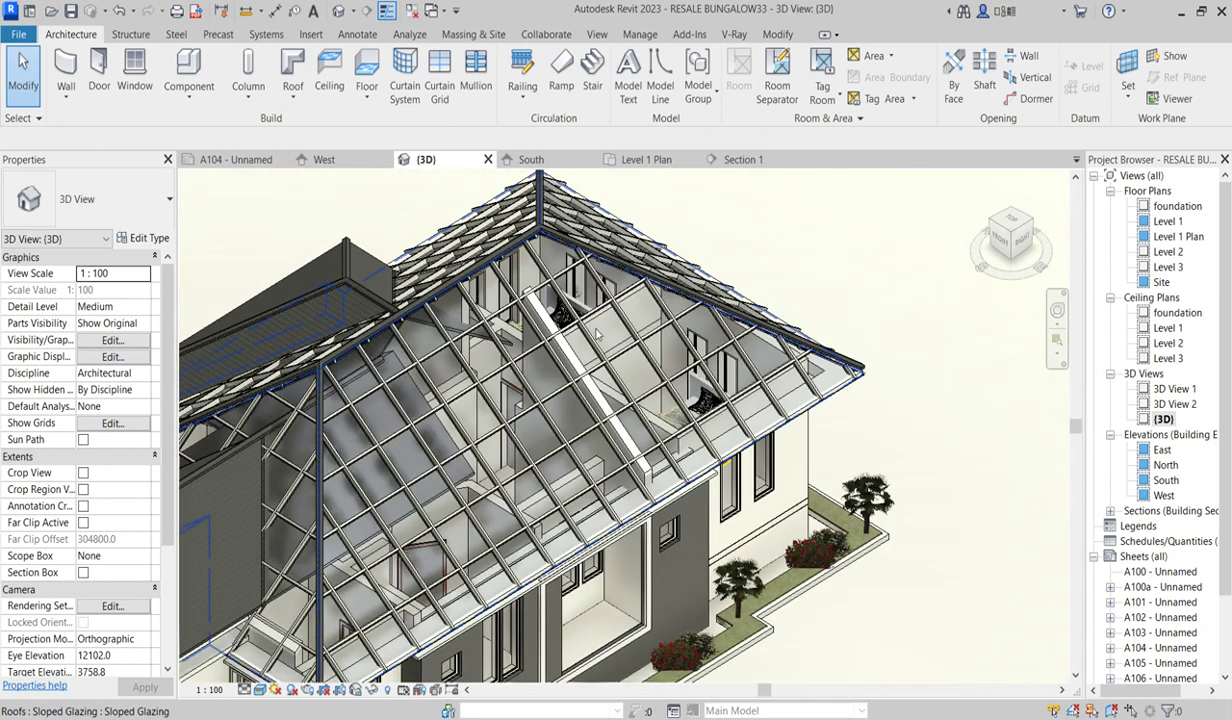
middle_click_drag(625, 350, 720, 350, "shift")
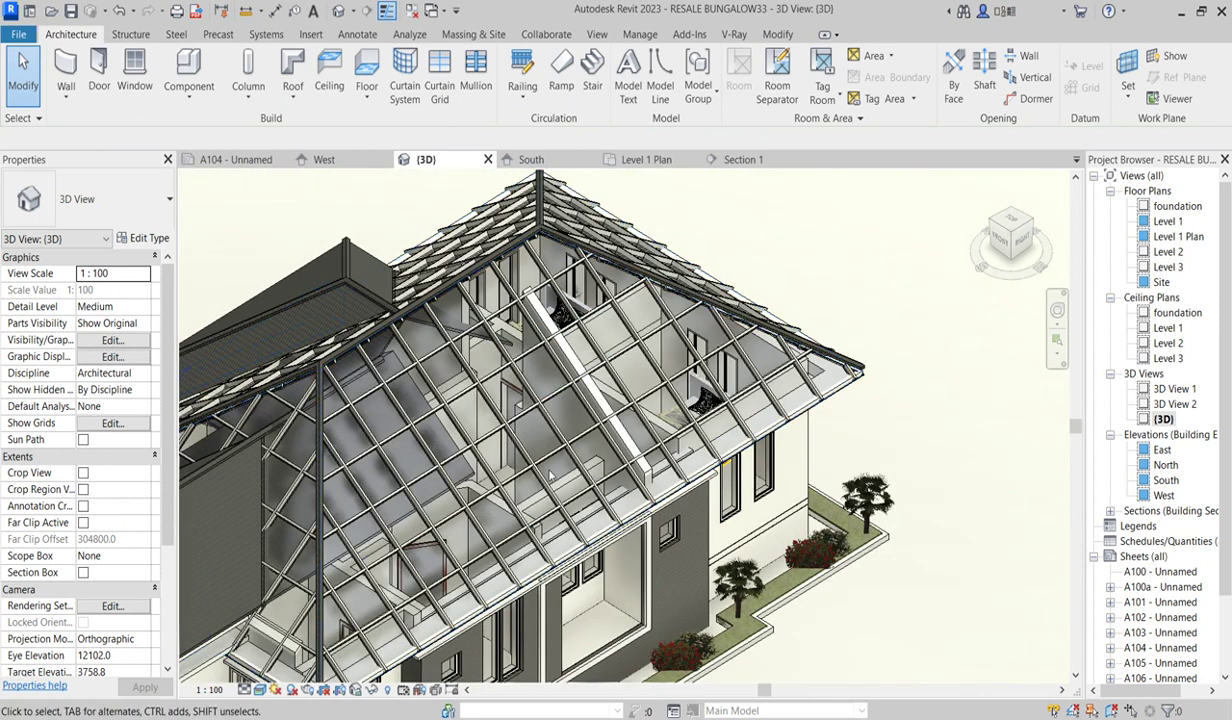
scroll(748, 349, "down", 2)
scroll(700, 360, "up", 8)
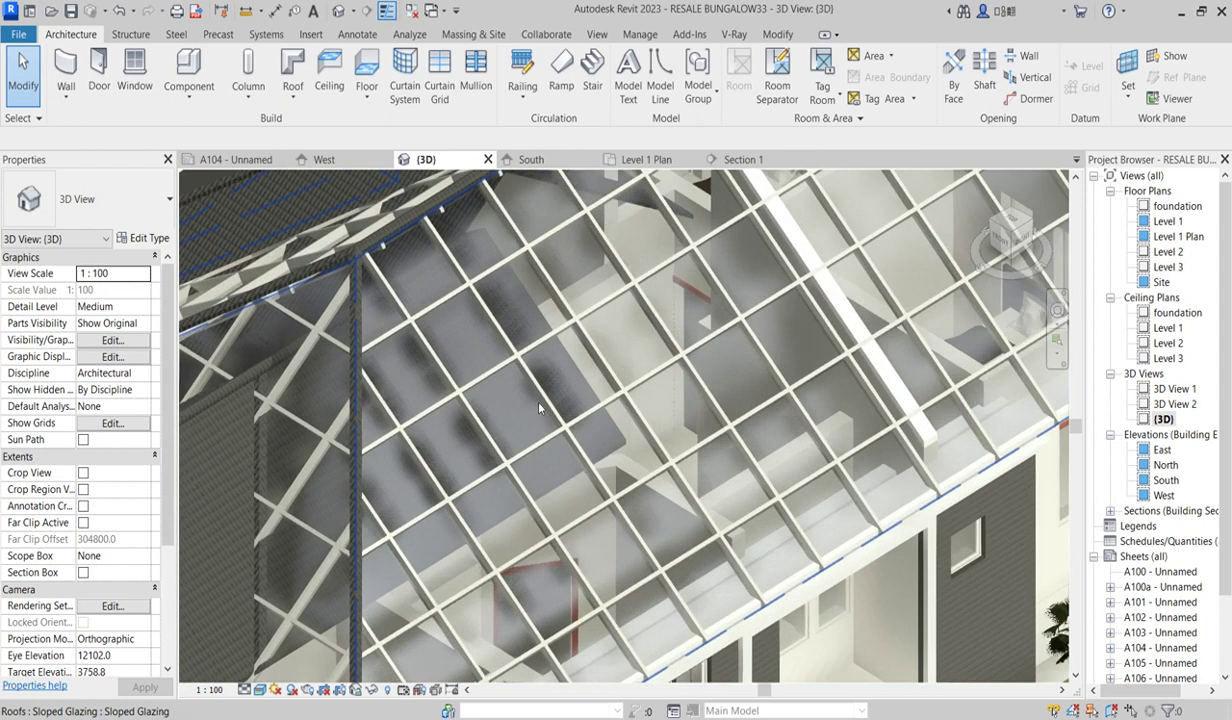
scroll(670, 380, "down", 6)
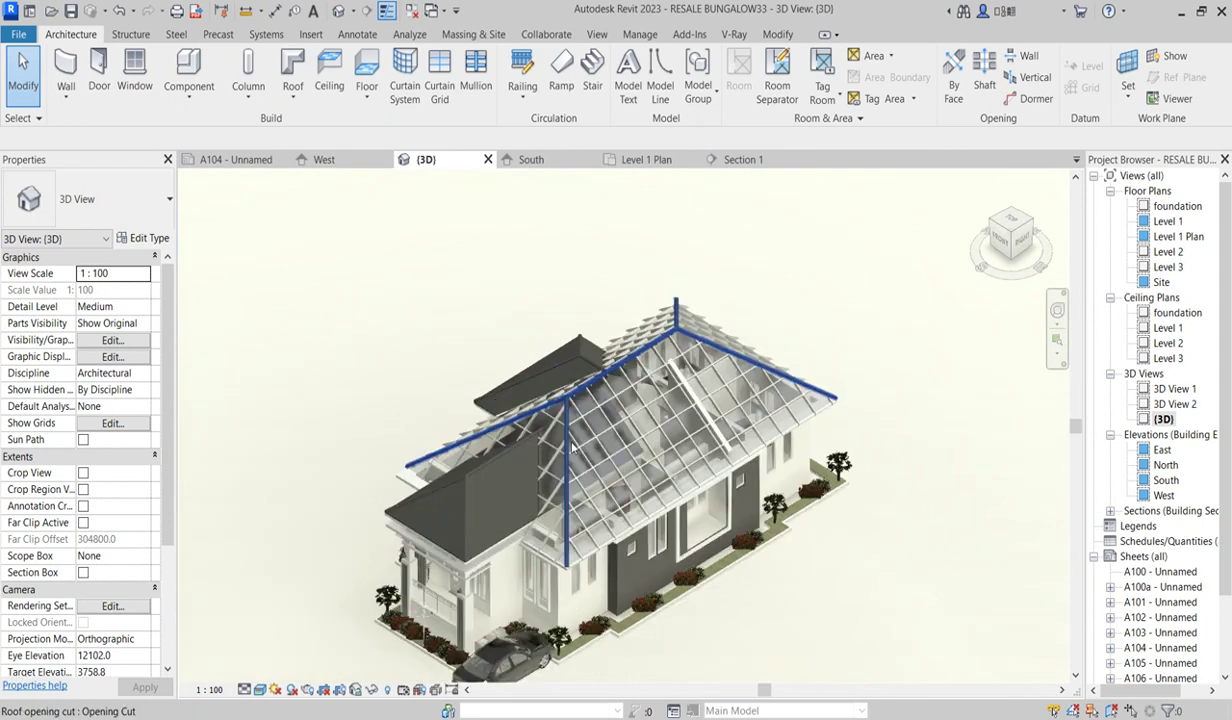
scroll(662, 400, "up", 3)
scroll(662, 400, "up", 3)
scroll(687, 333, "down", 6)
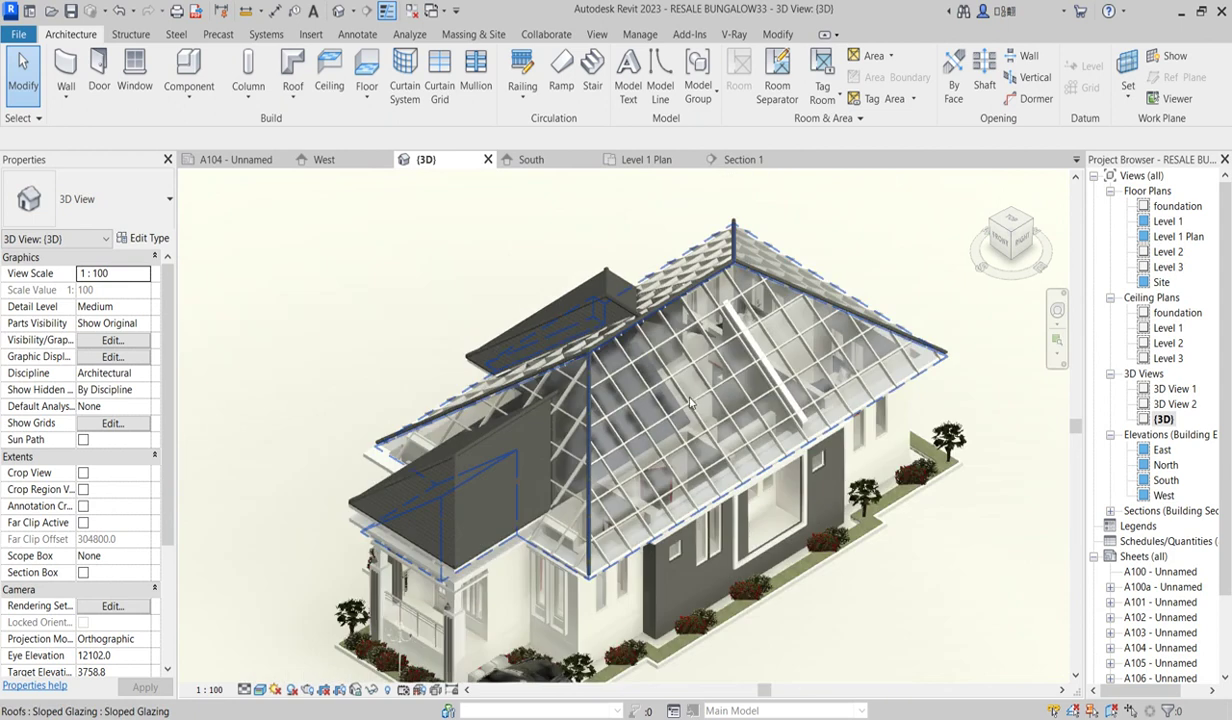
scroll(722, 460, "up", 6)
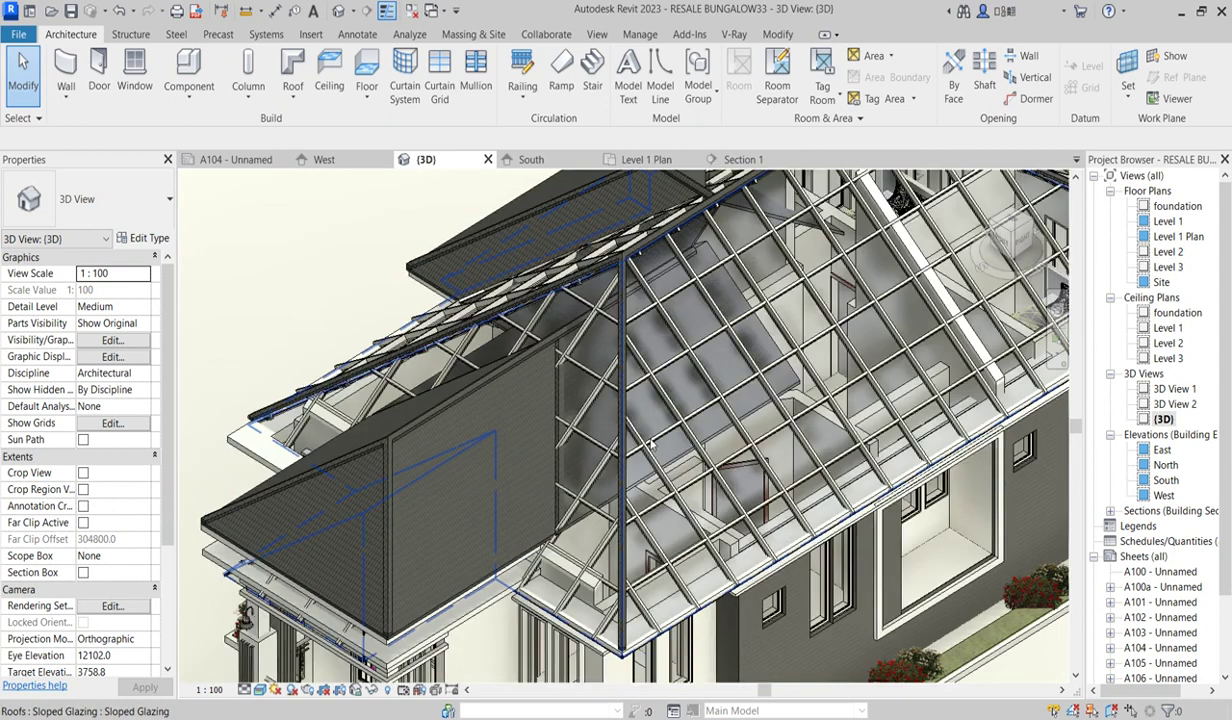
scroll(651, 406, "down", 6)
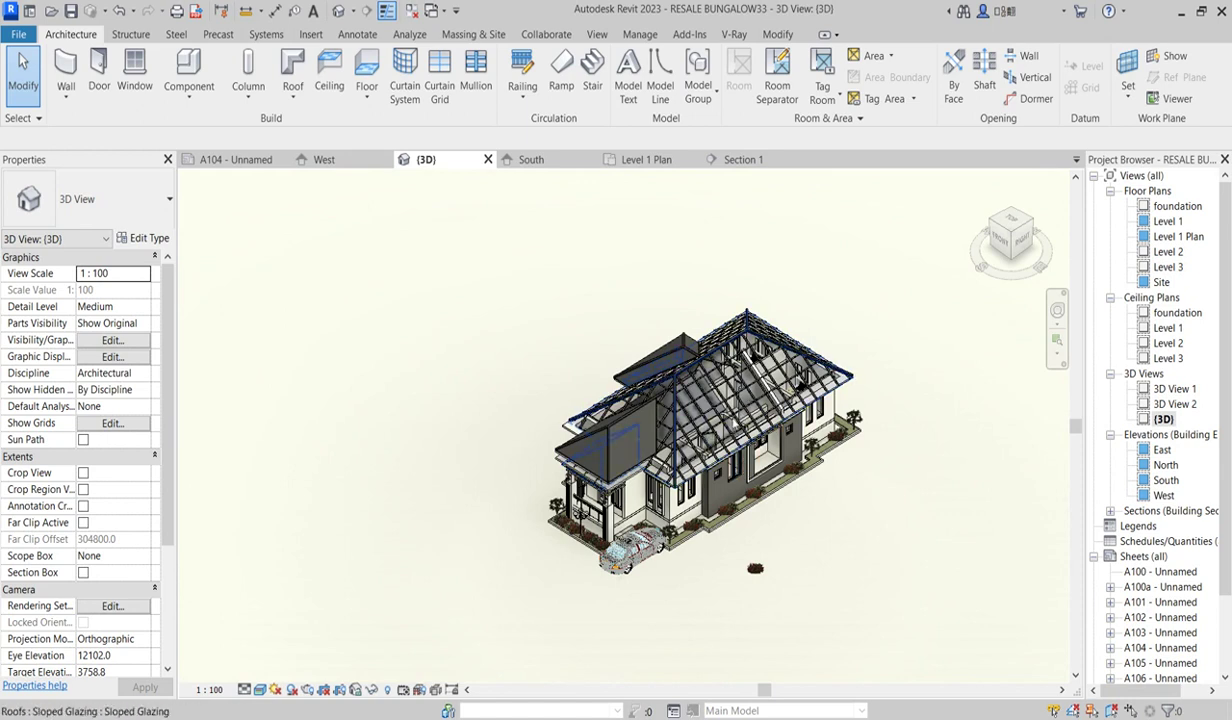
scroll(708, 408, "up", 3)
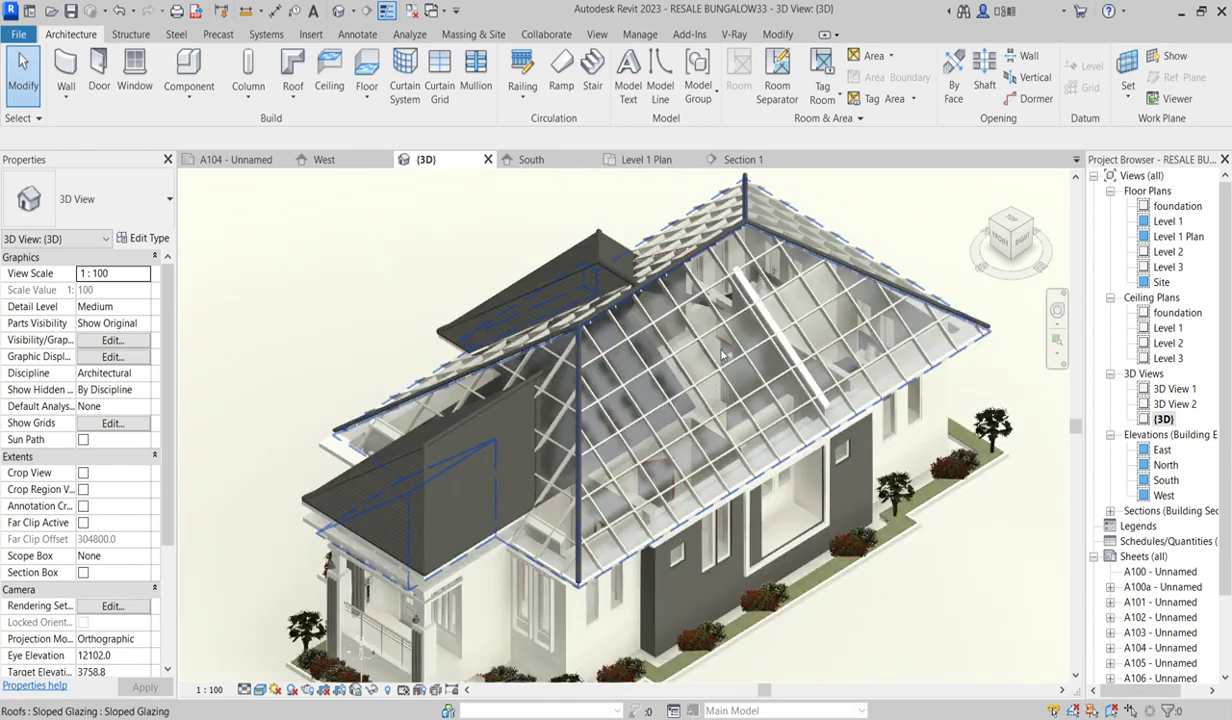
left_click(1034, 220)
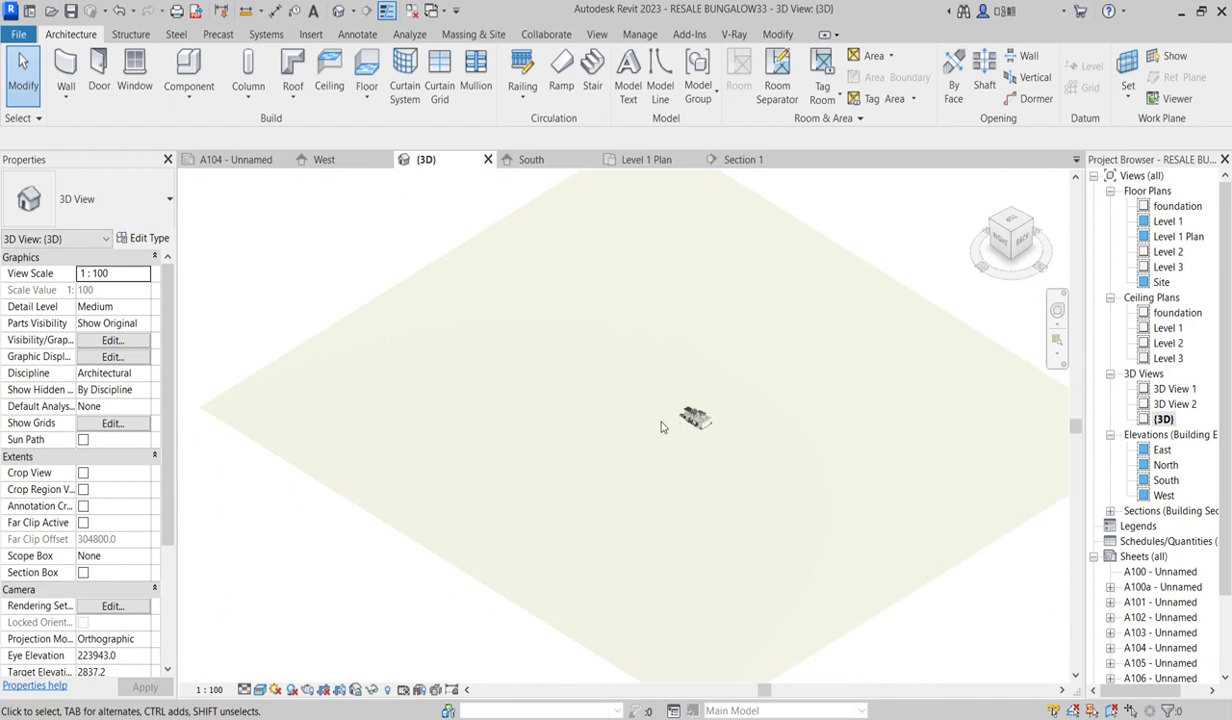
scroll(770, 415, "up", 6)
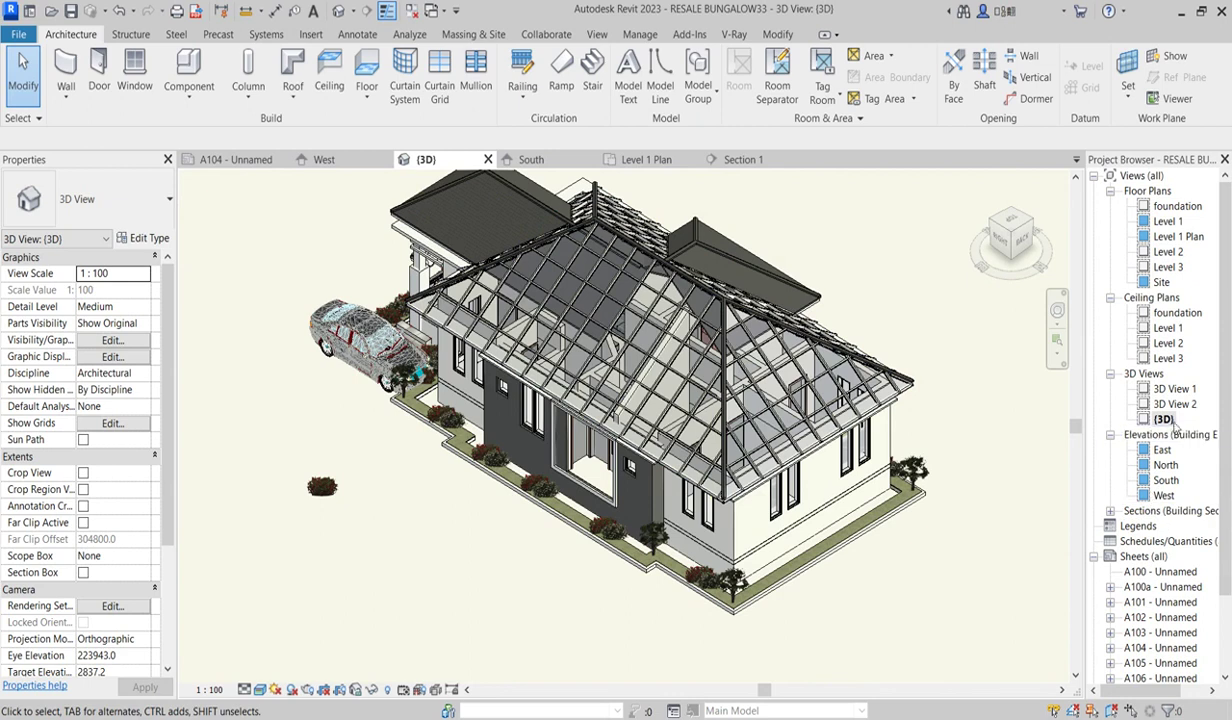
double_click(1166, 480)
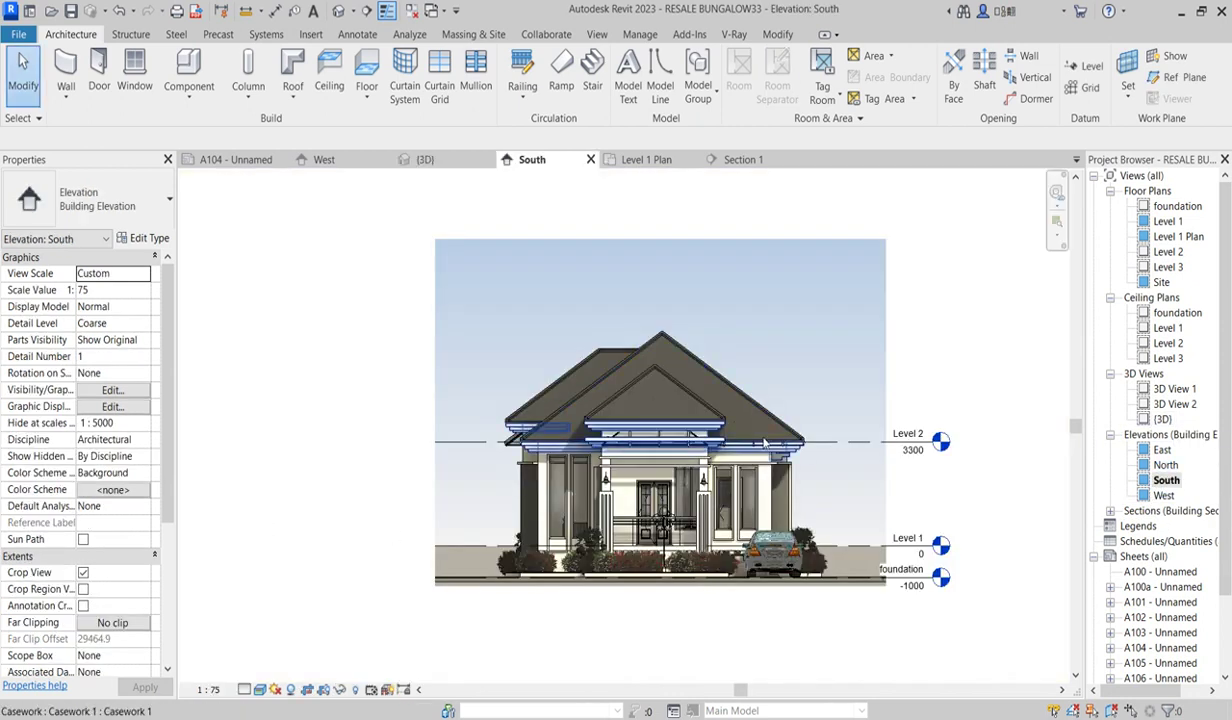
left_click(742, 418)
scroll(760, 430, "up", 2)
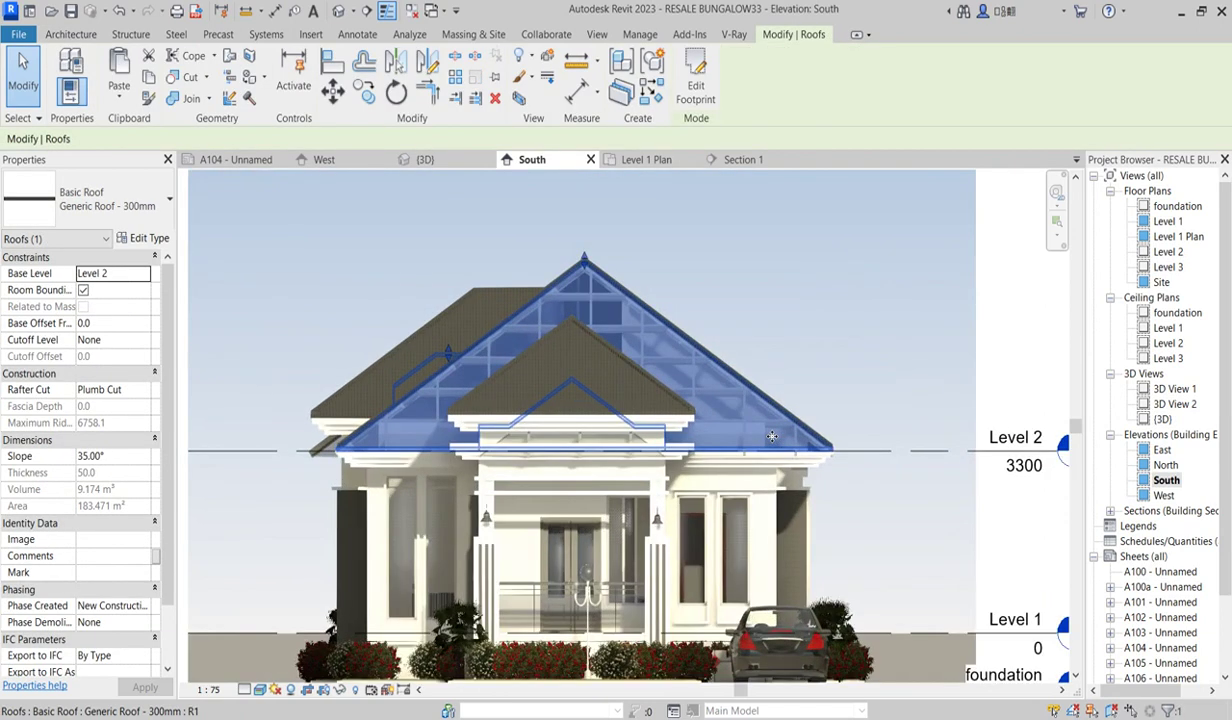
scroll(772, 436, "up", 4)
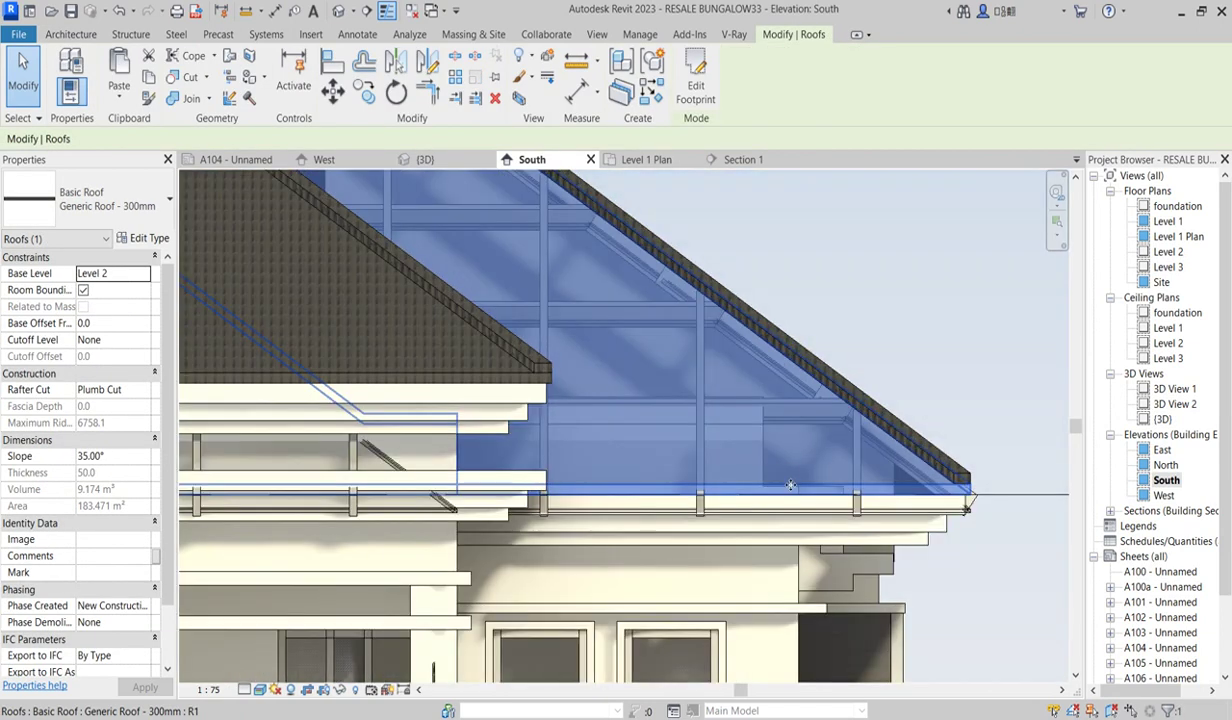
right_click(790, 485)
mouse_move(925, 199)
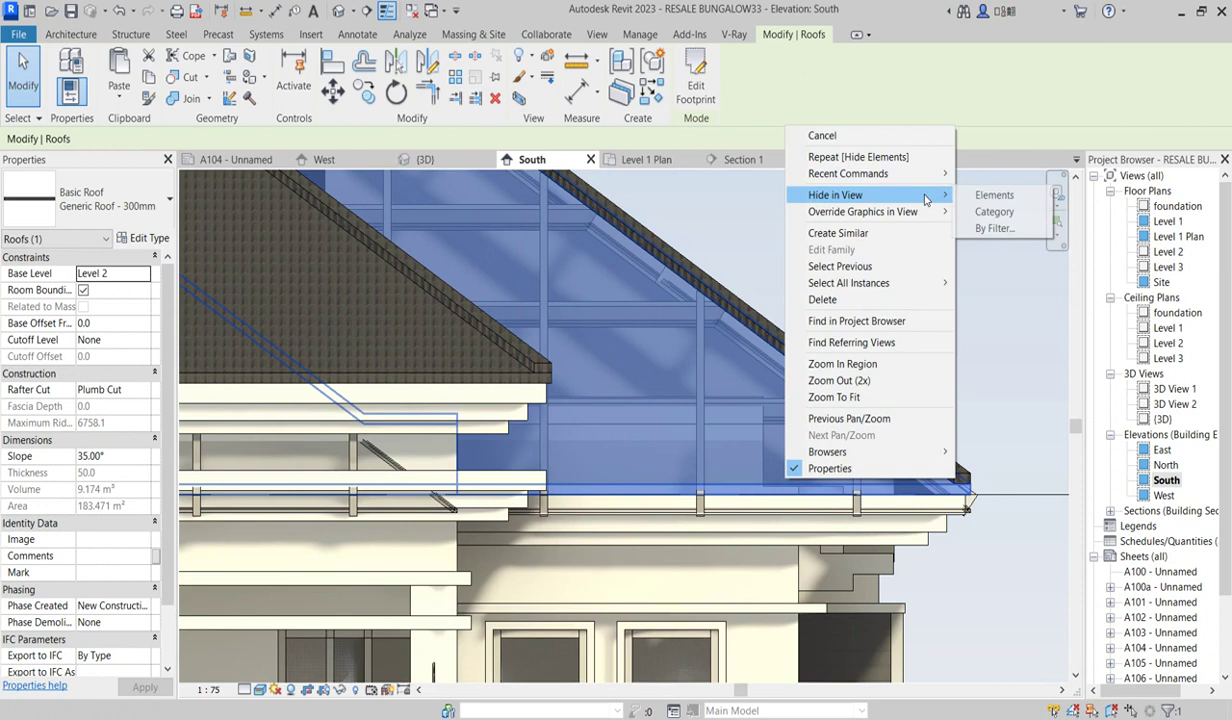
left_click(994, 195)
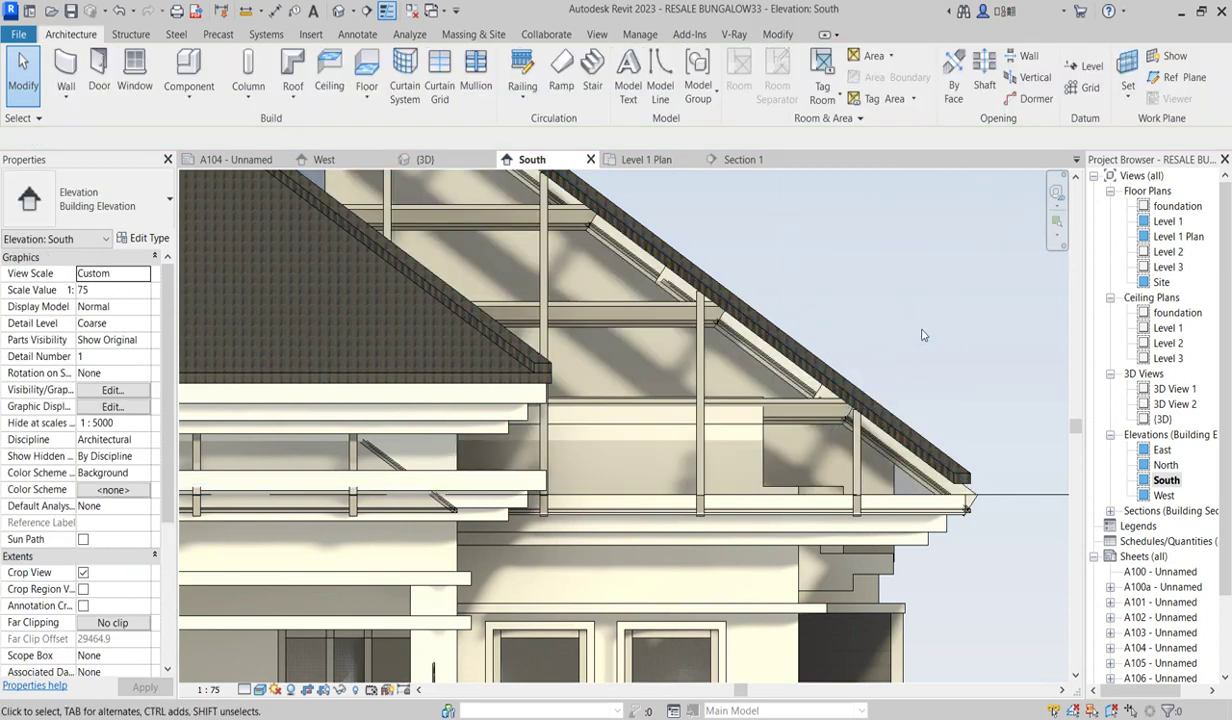
scroll(823, 443, "down", 2)
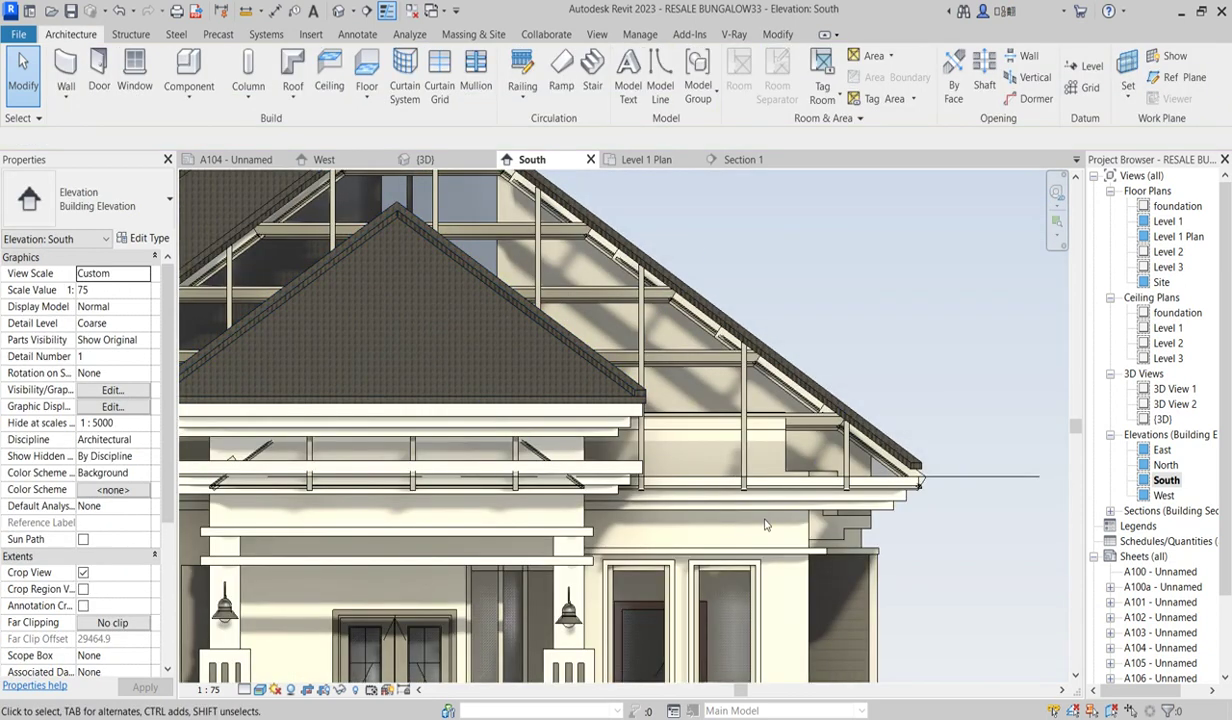
scroll(768, 510, "down", 2)
scroll(775, 490, "up", 2)
scroll(781, 463, "down", 1)
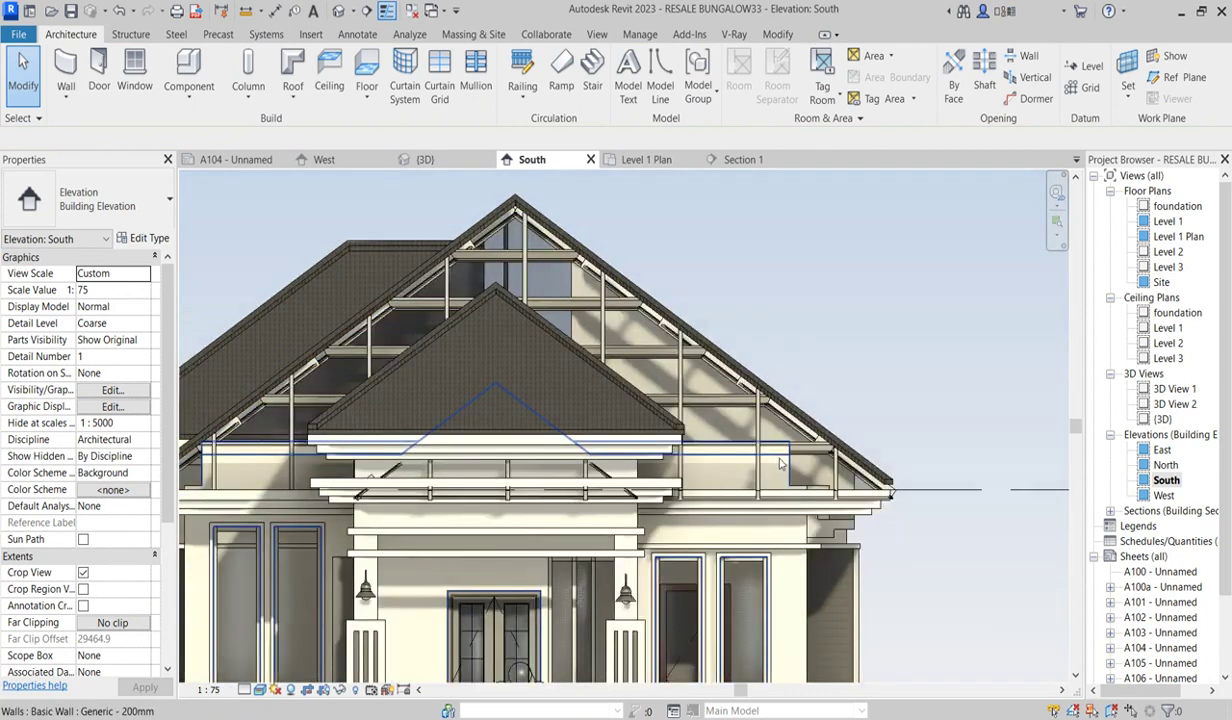
scroll(778, 463, "down", 2)
scroll(760, 462, "up", 2)
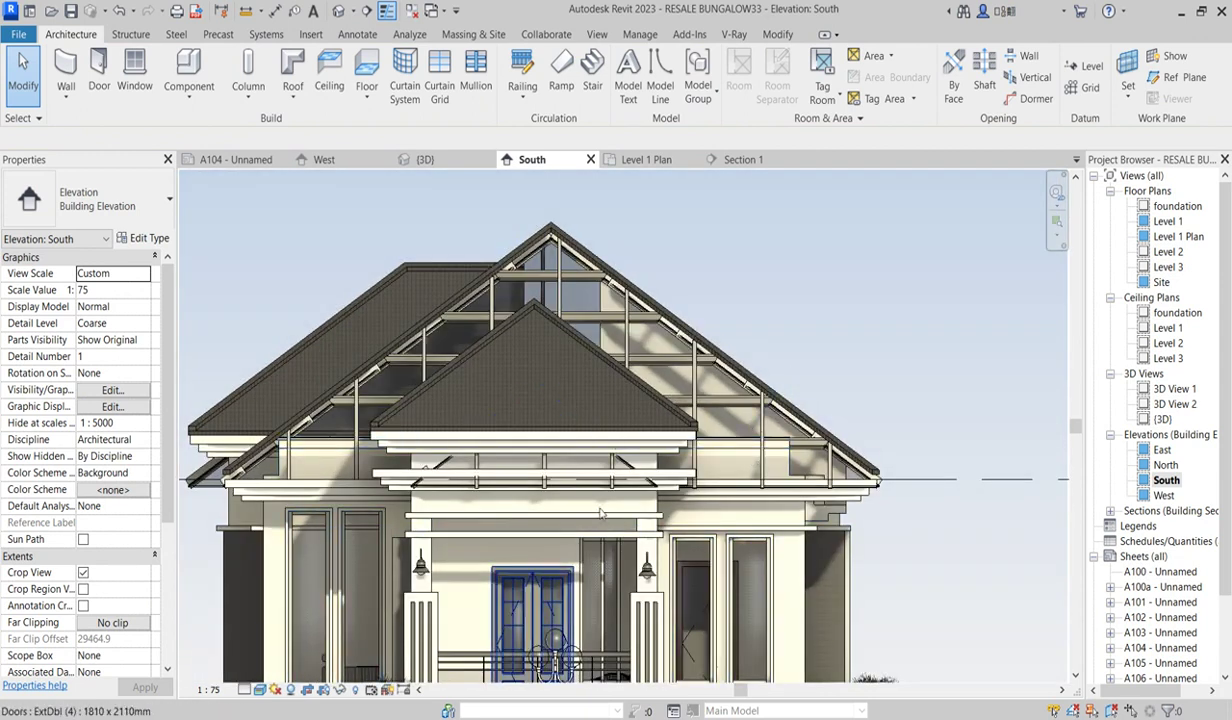
Step: Reveal hidden elements in the south elevation to find the shingle roof, then switch to the (3D) view
left_click(355, 689)
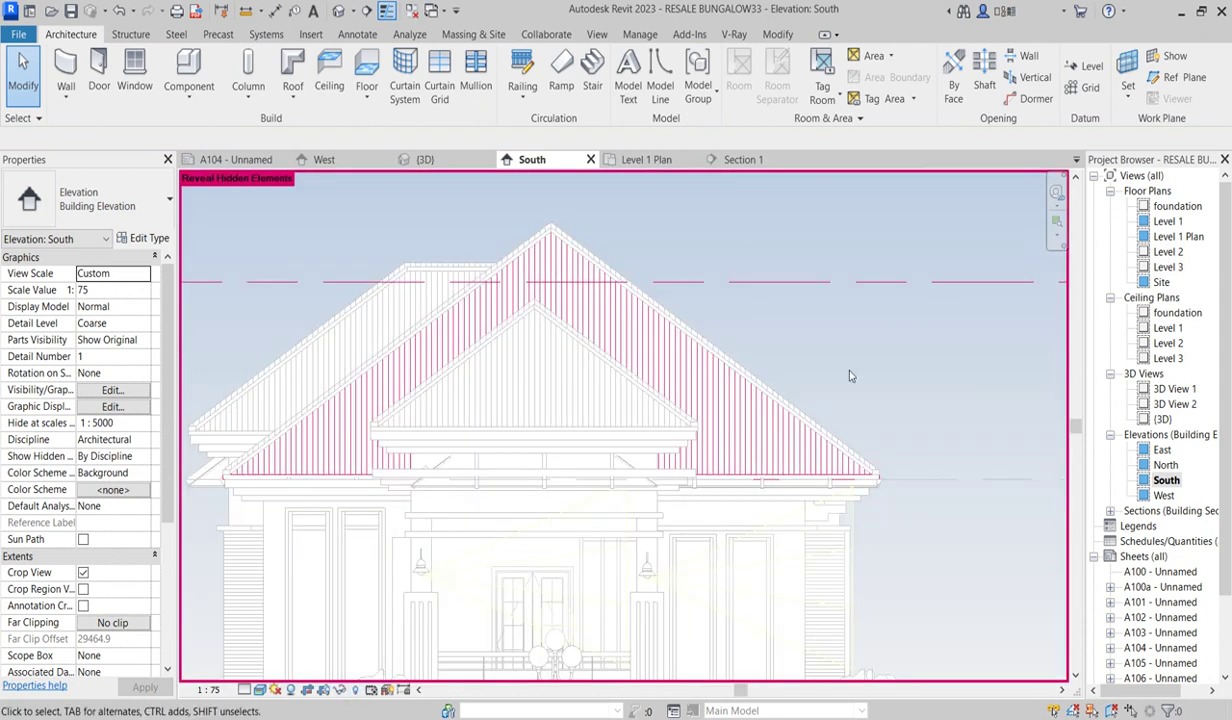
left_click(847, 474)
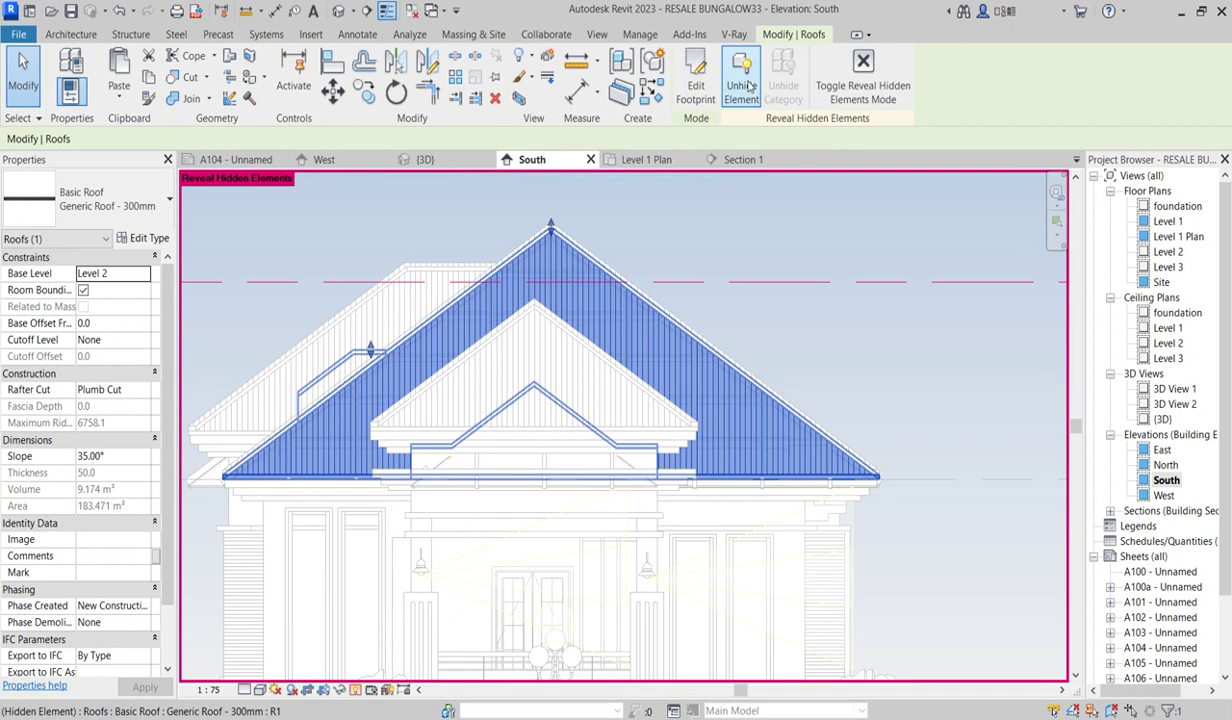
left_click(893, 407)
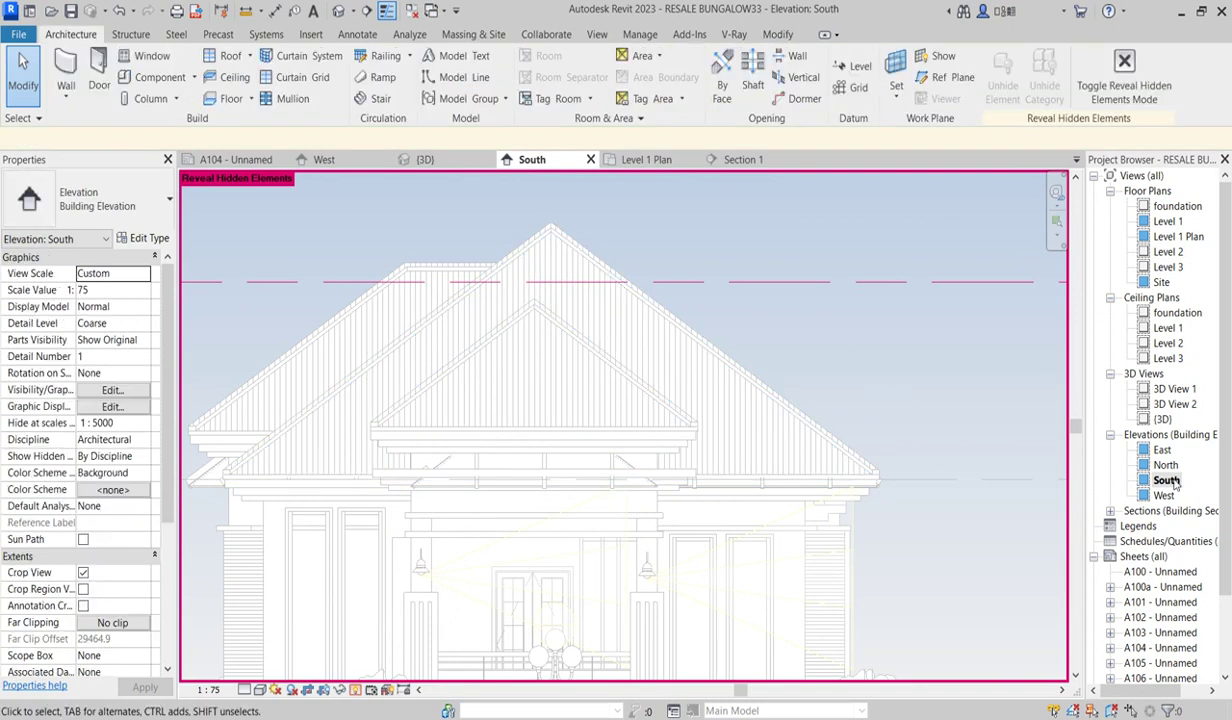
double_click(1162, 420)
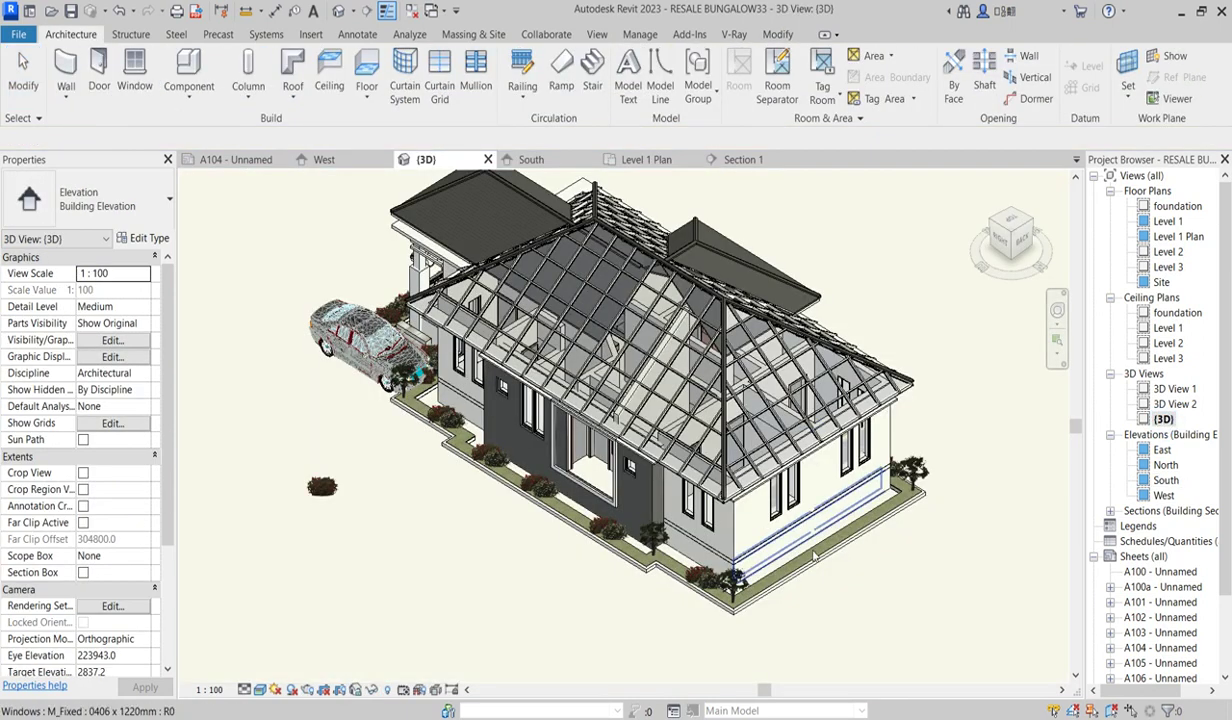
Step: Select the hidden Generic Roof - 300mm in 3D, unhide it with RH, and exit Reveal Hidden mode
left_click(387, 690)
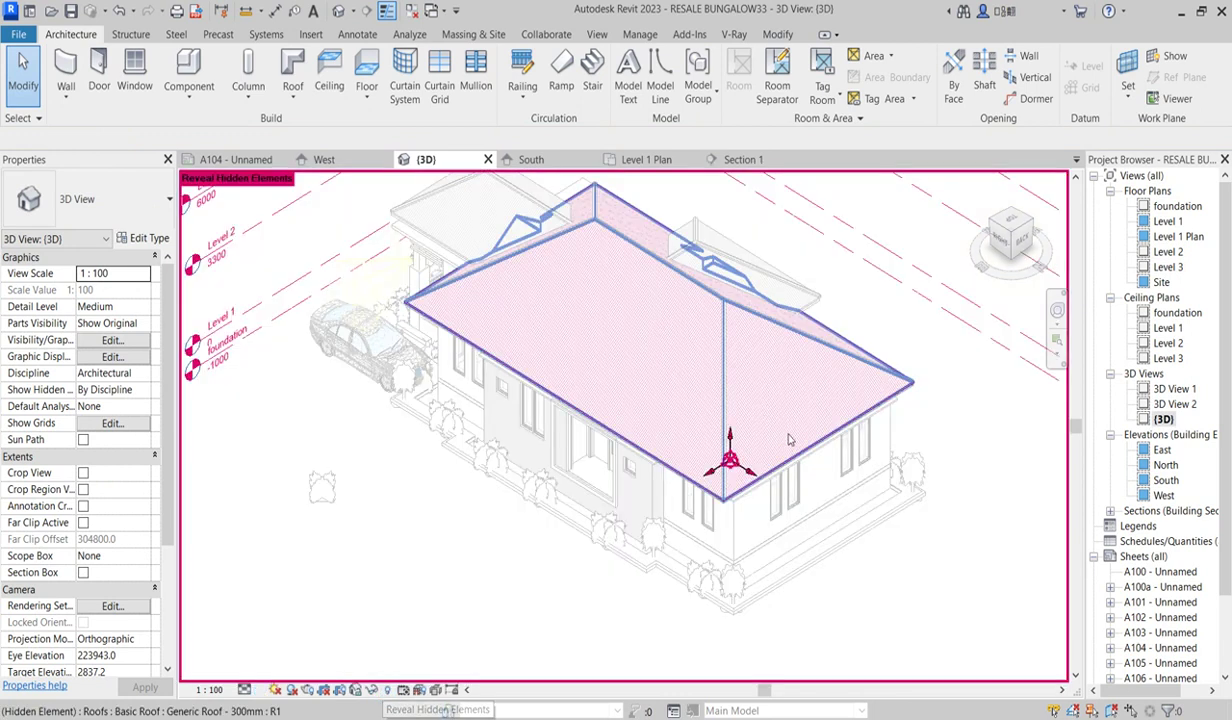
left_click(800, 450)
left_click(893, 473)
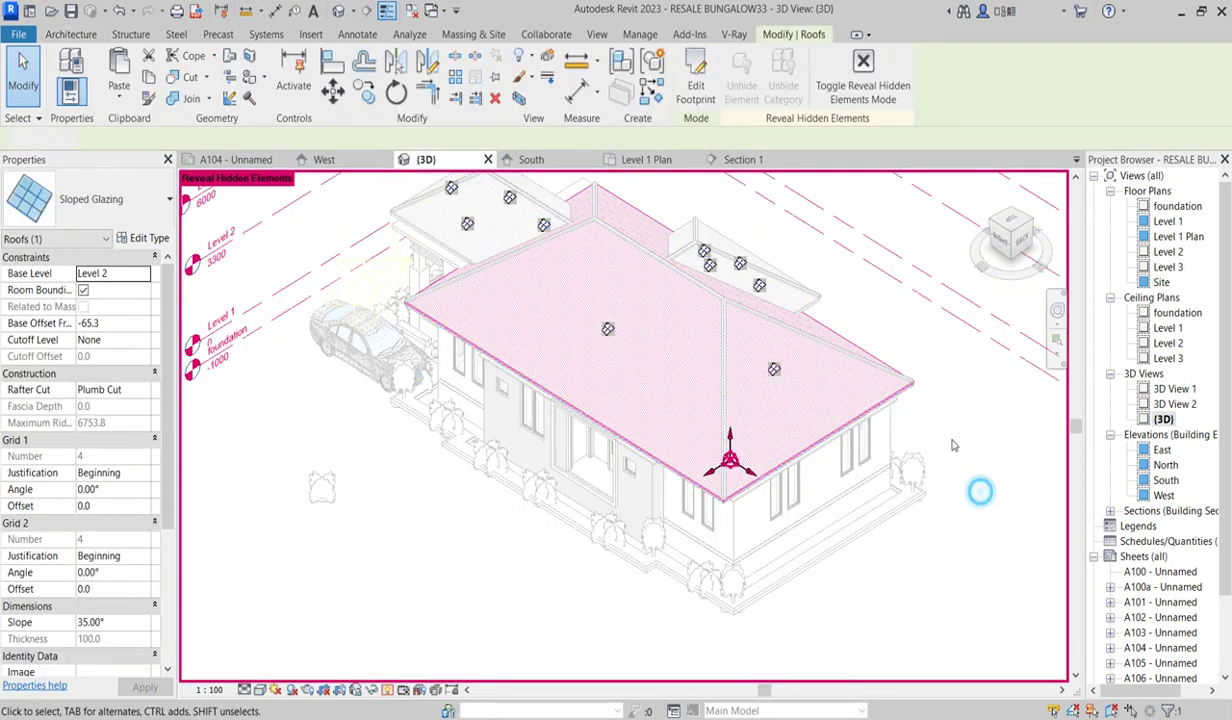
key("Escape")
scroll(898, 397, "up", 5)
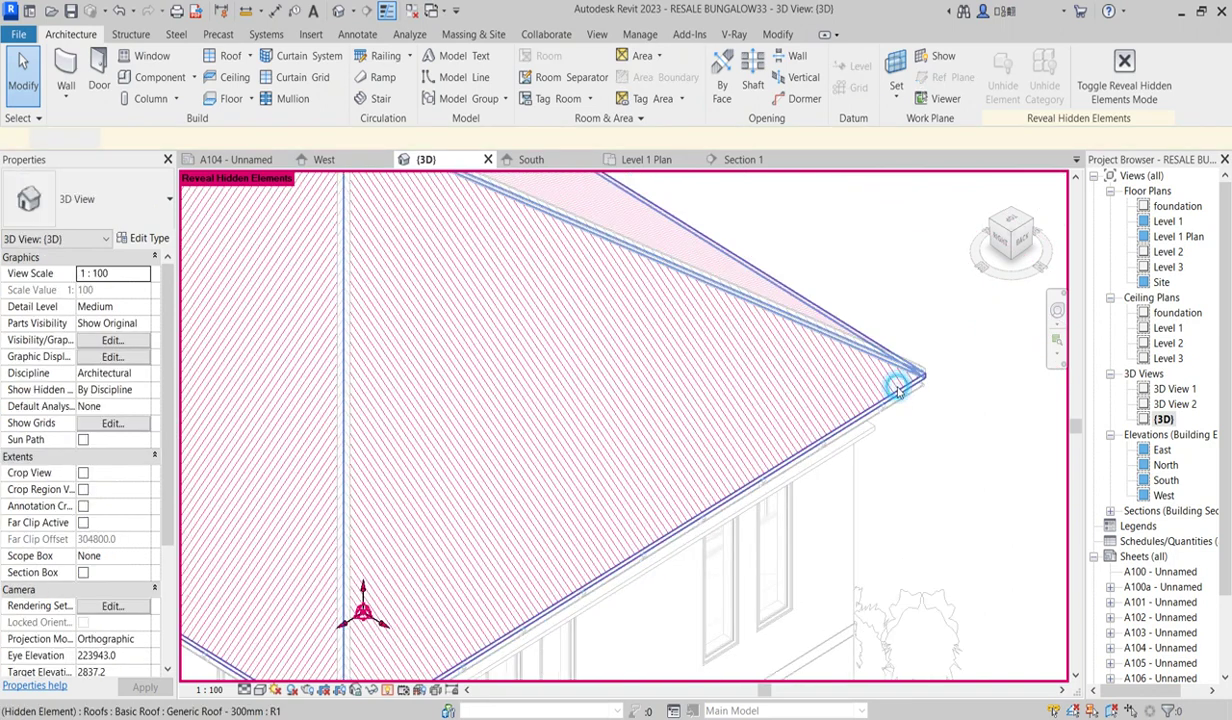
left_click(560, 390)
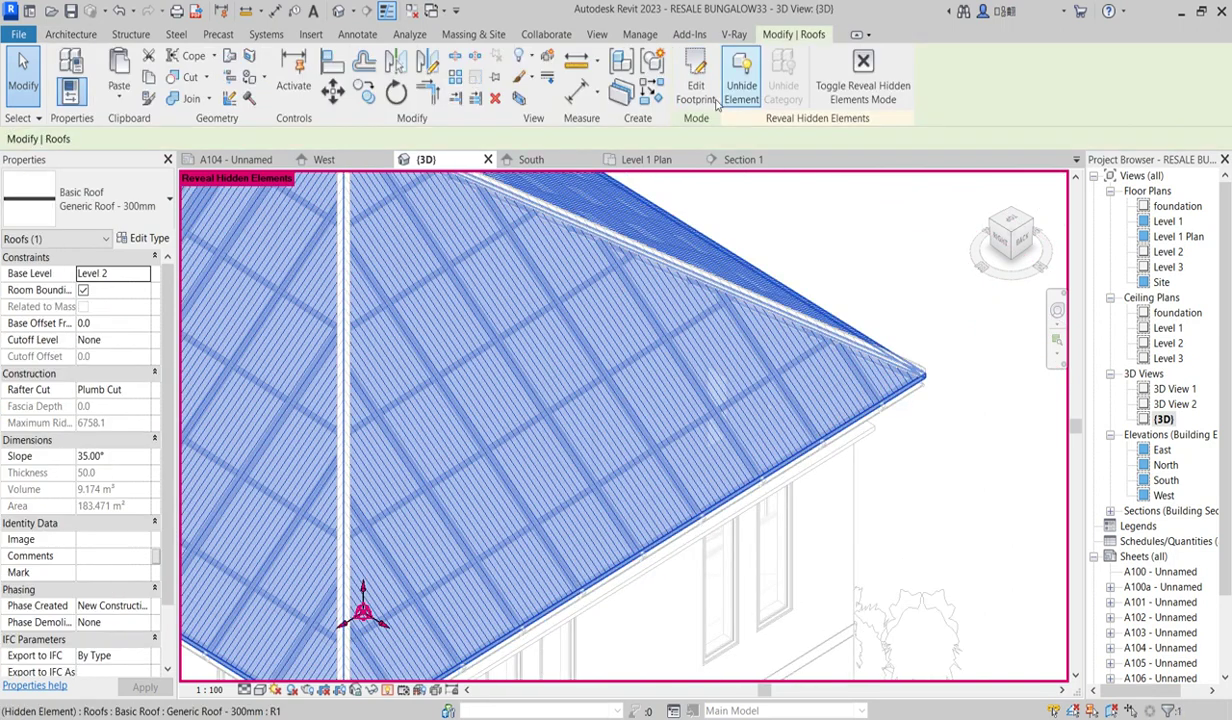
left_click(388, 690)
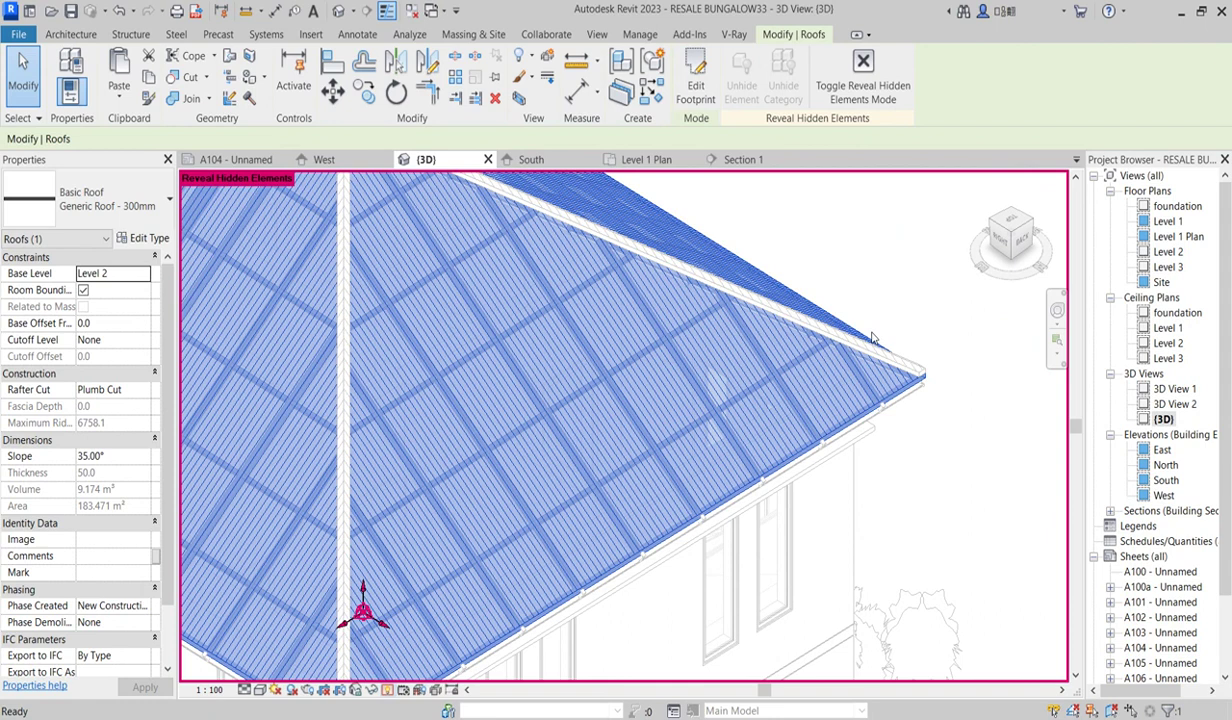
key("r")
key("h")
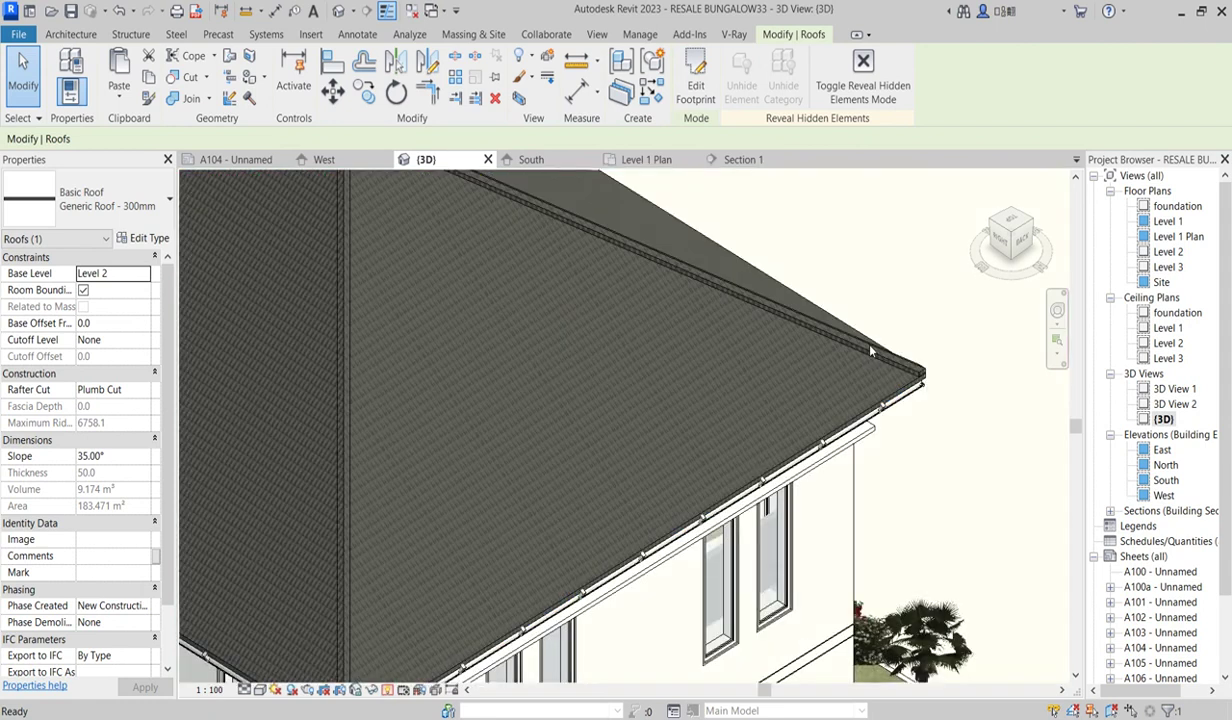
scroll(836, 331, "down", 3)
key("Escape")
left_click(998, 230)
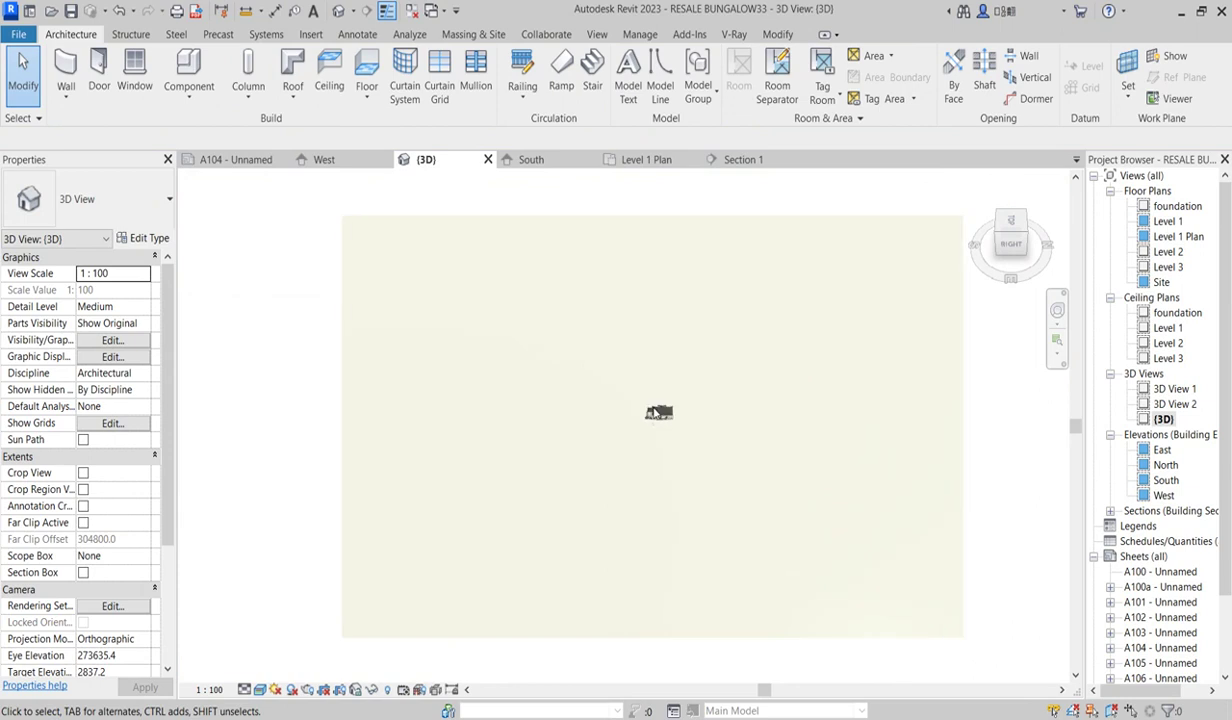
scroll(652, 416, "up", 5)
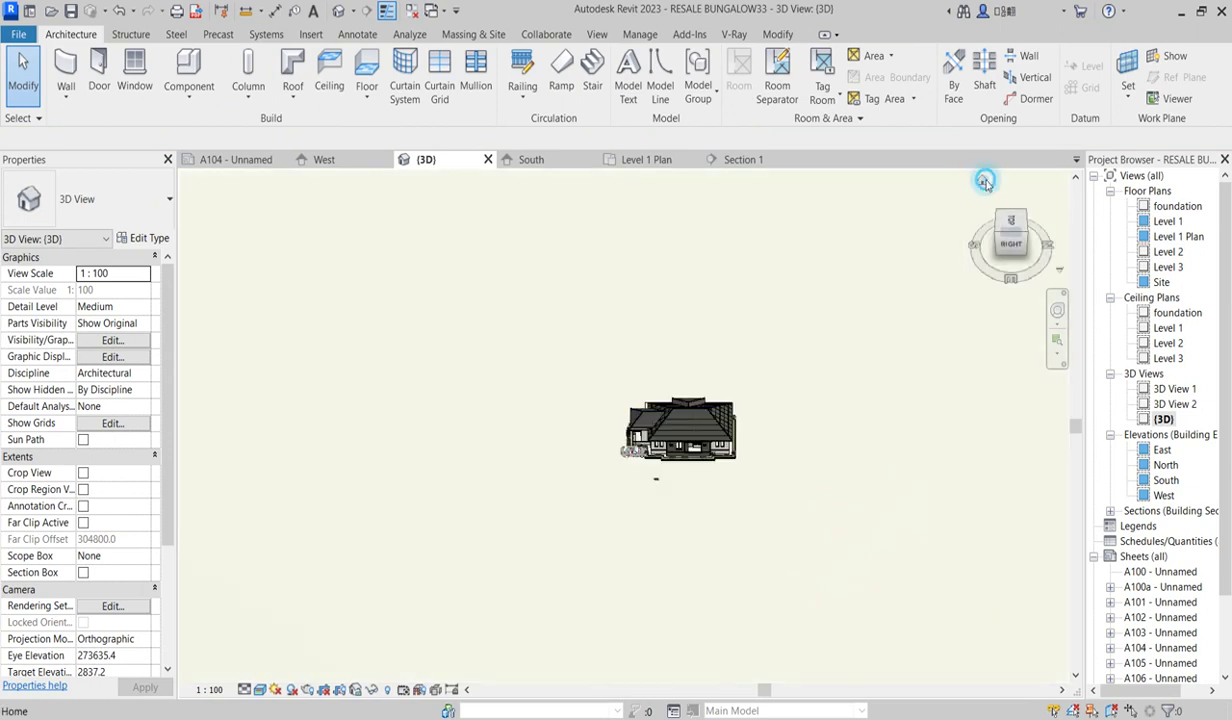
left_click(986, 179)
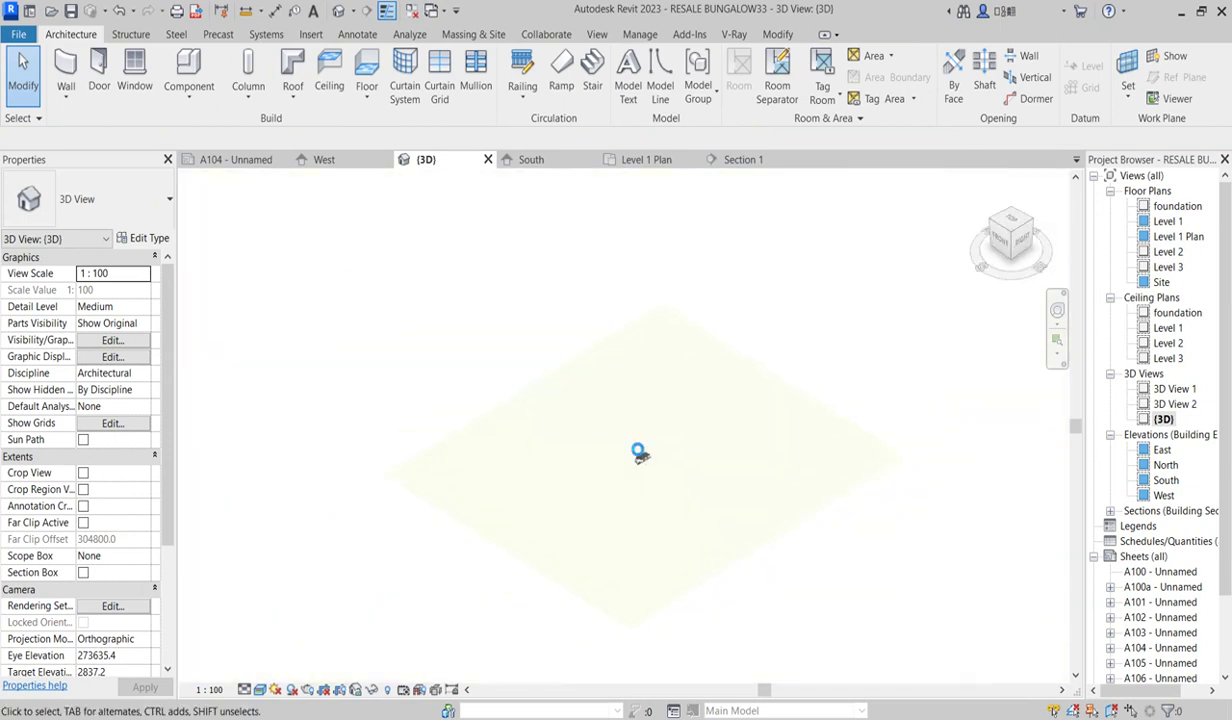
scroll(628, 443, "up", 10)
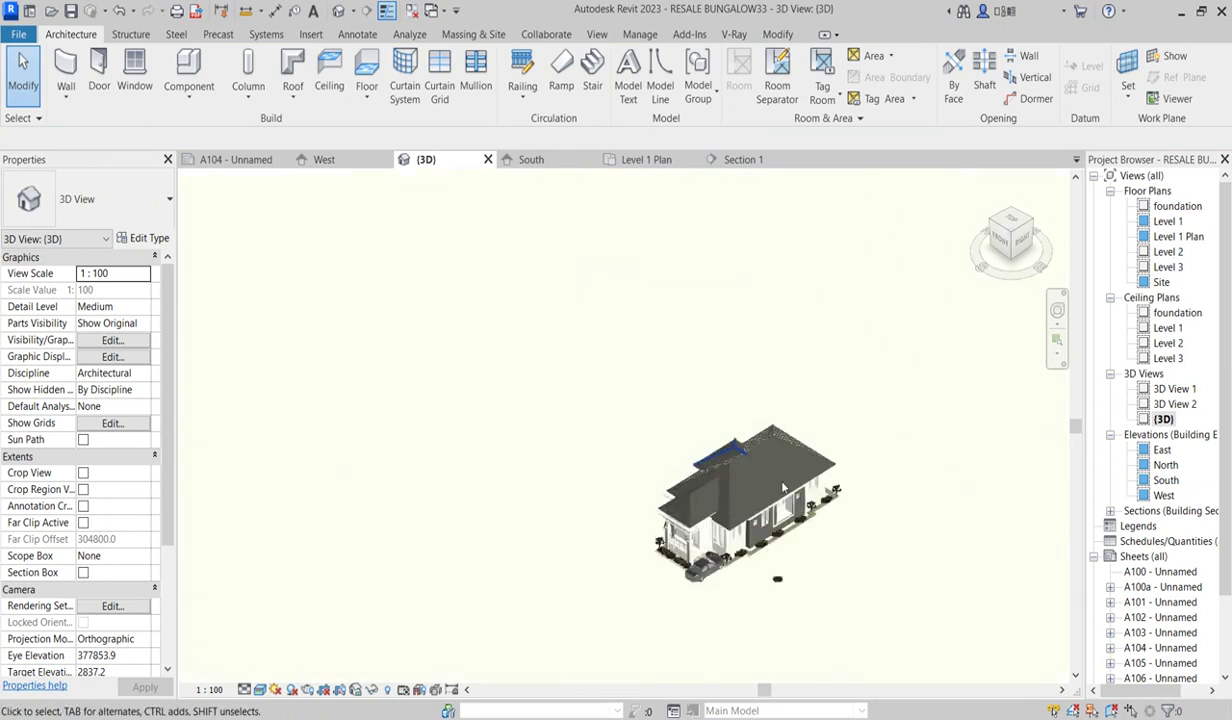
scroll(754, 467, "down", 3)
key("Escape")
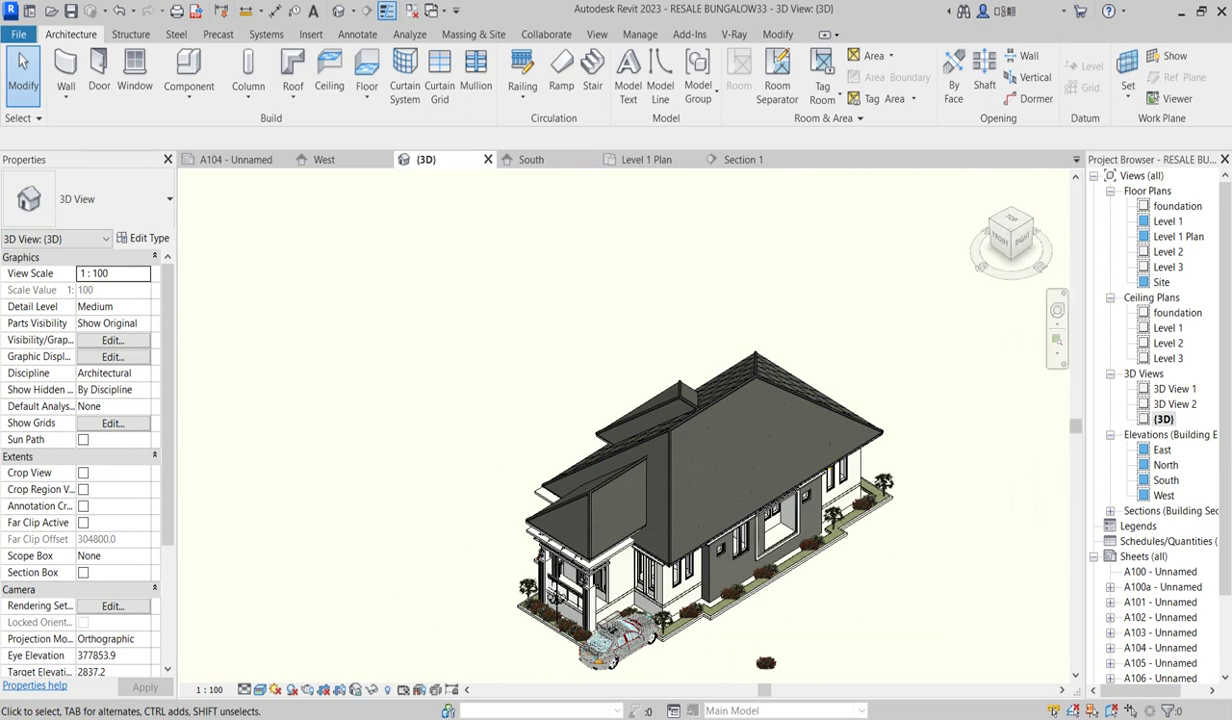
middle_click_drag(760, 400, 822, 415, "shift")
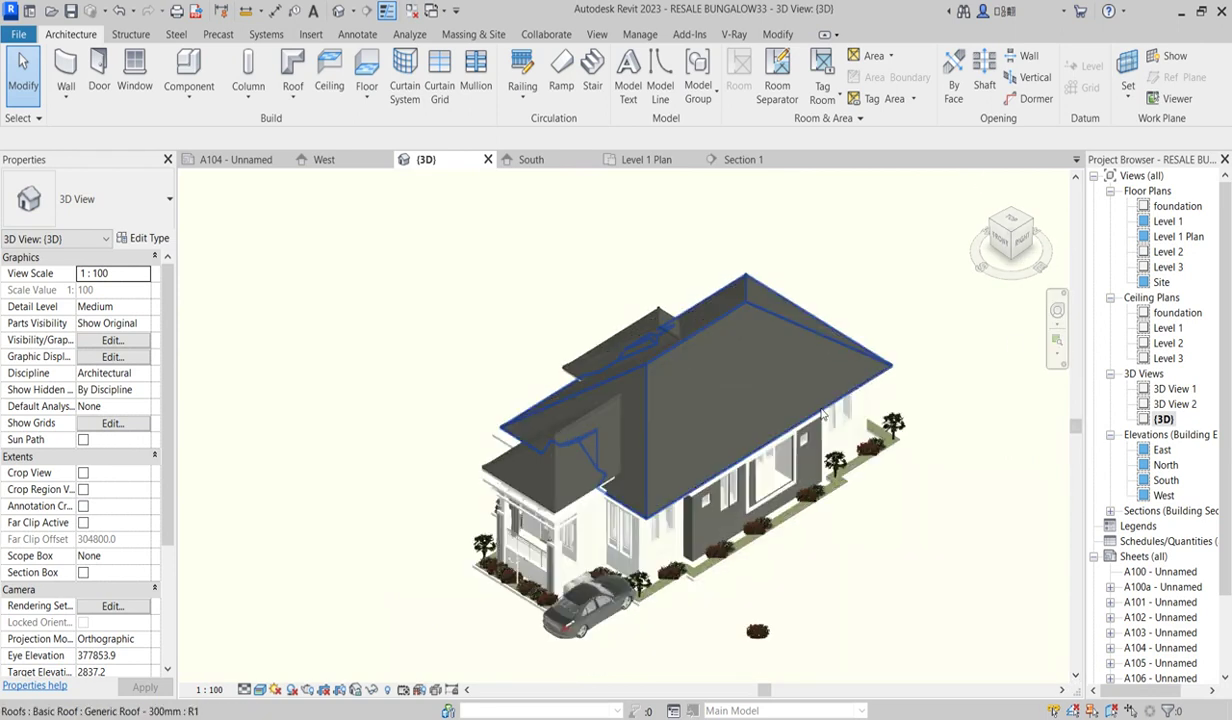
scroll(822, 415, "up", 3)
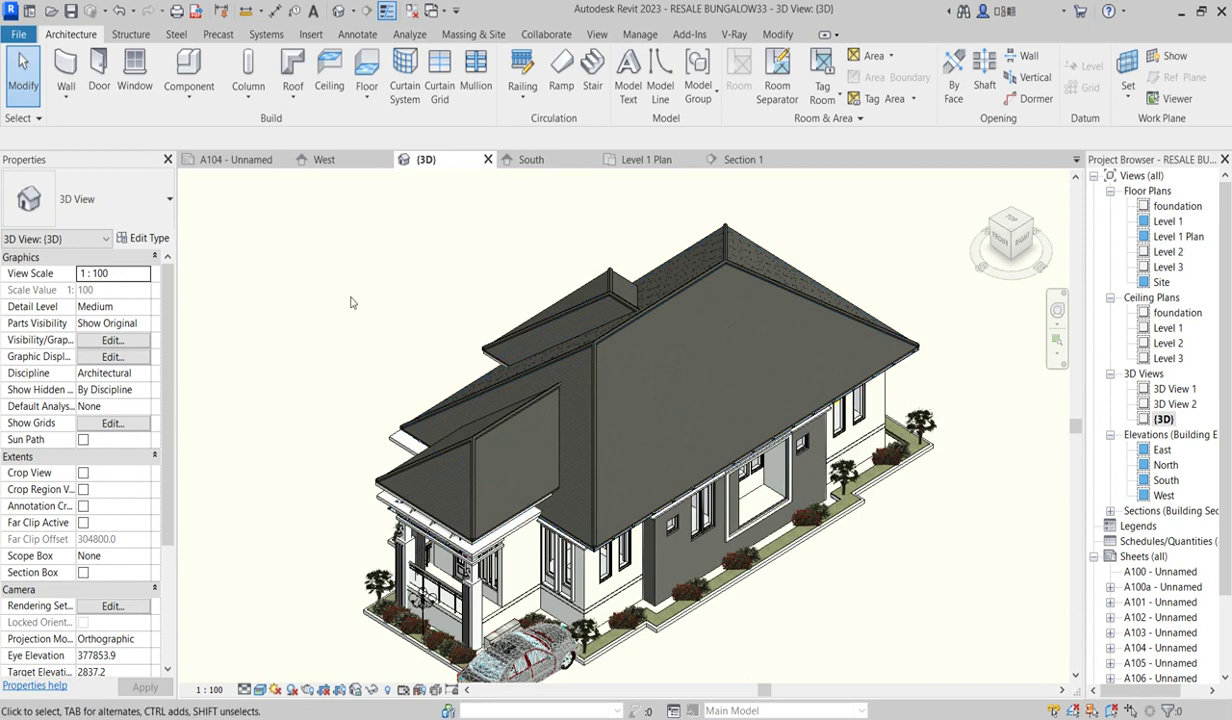
left_click(672, 480)
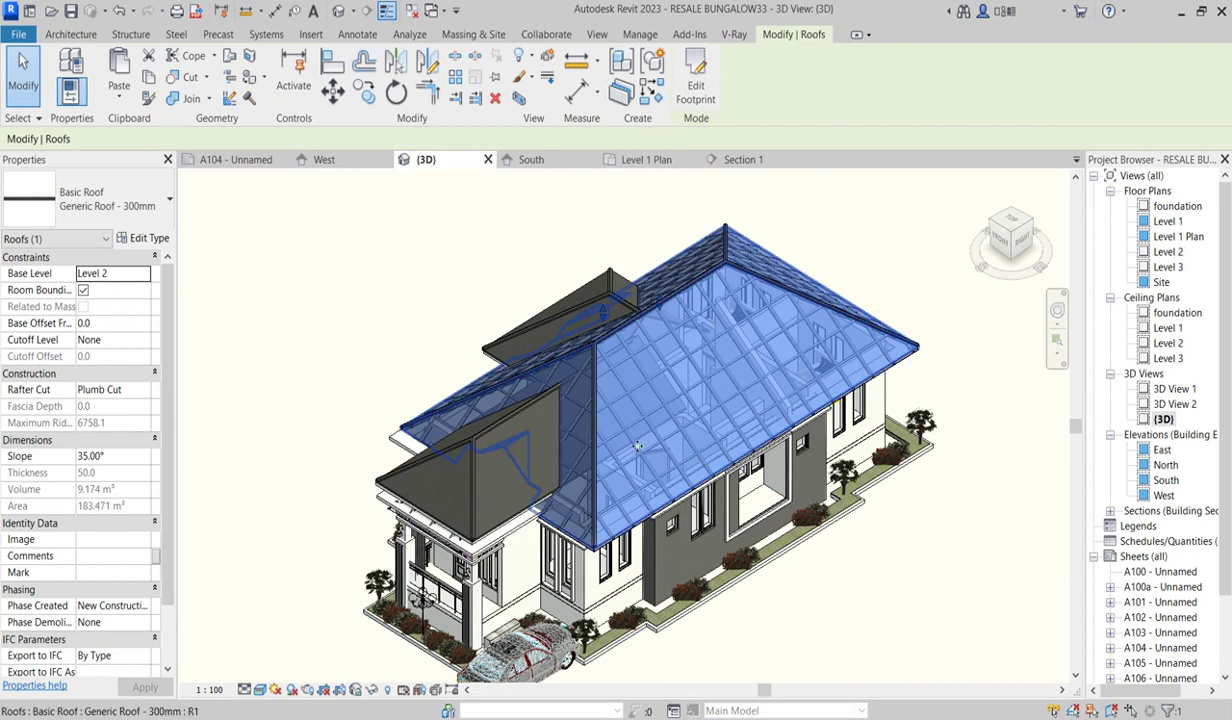
scroll(637, 445, "up", 3)
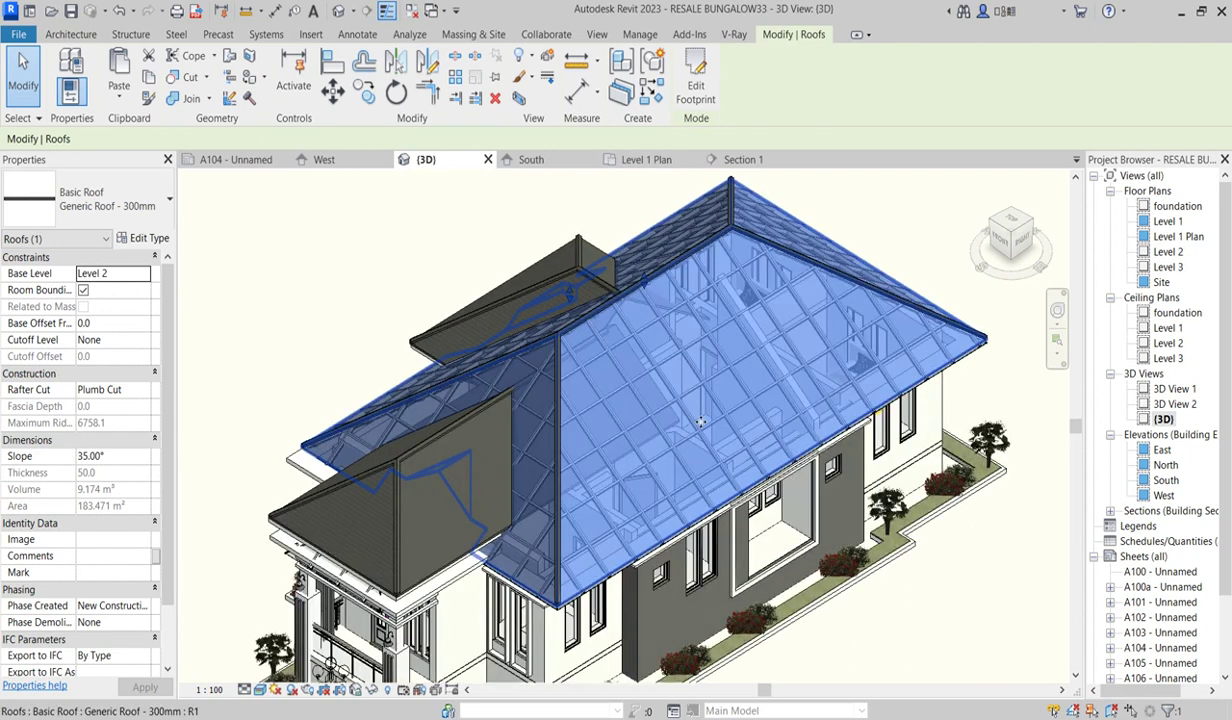